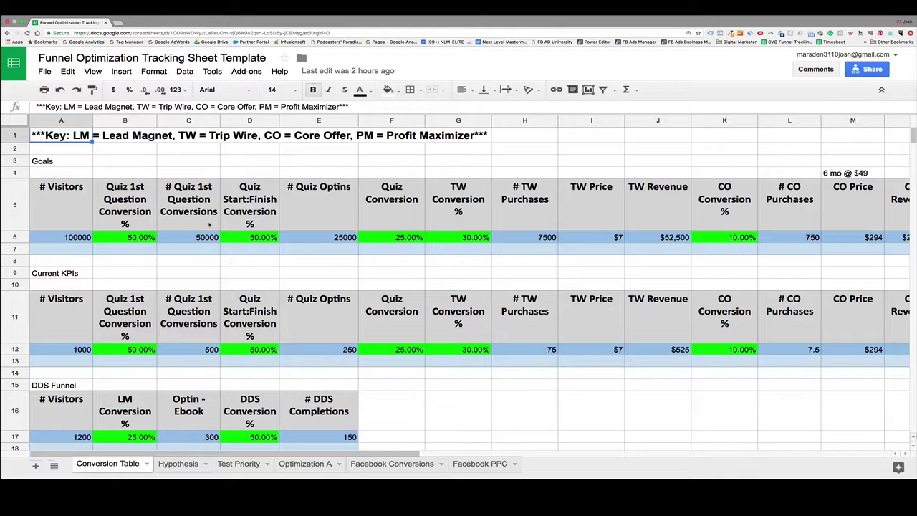
# Step: Look over the Conversion Table sheet and highlight the Goals table, rows 5 to 7
pyautogui.scroll(-5, 209, 224)
pyautogui.scroll(3, 200, 247)
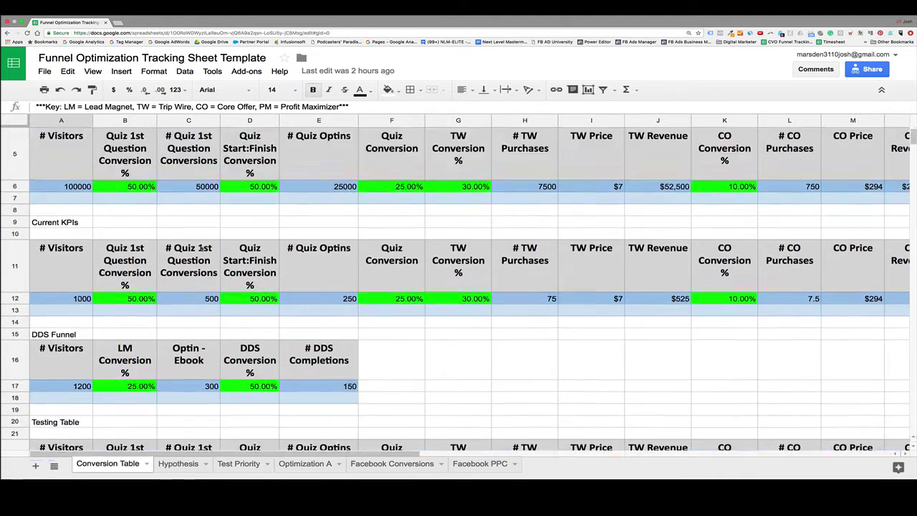
pyautogui.scroll(2, 200, 246)
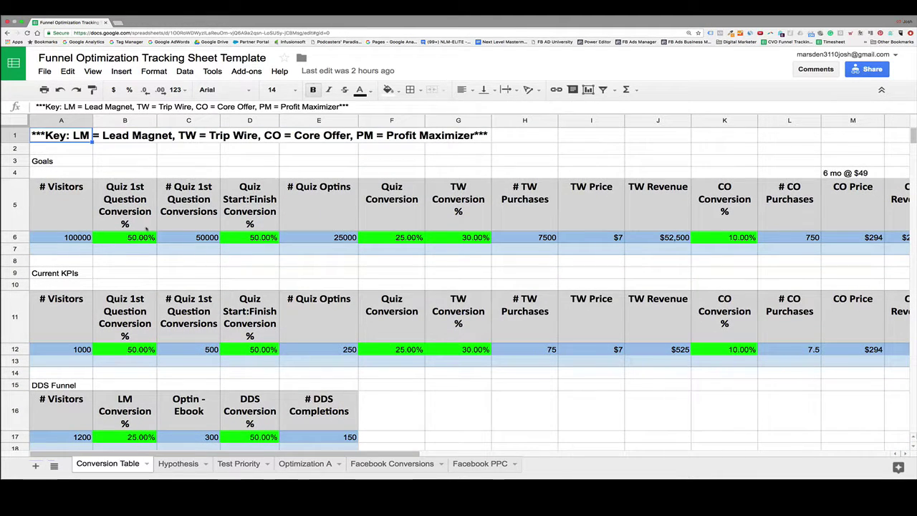
pyautogui.scroll(-1, 61, 205)
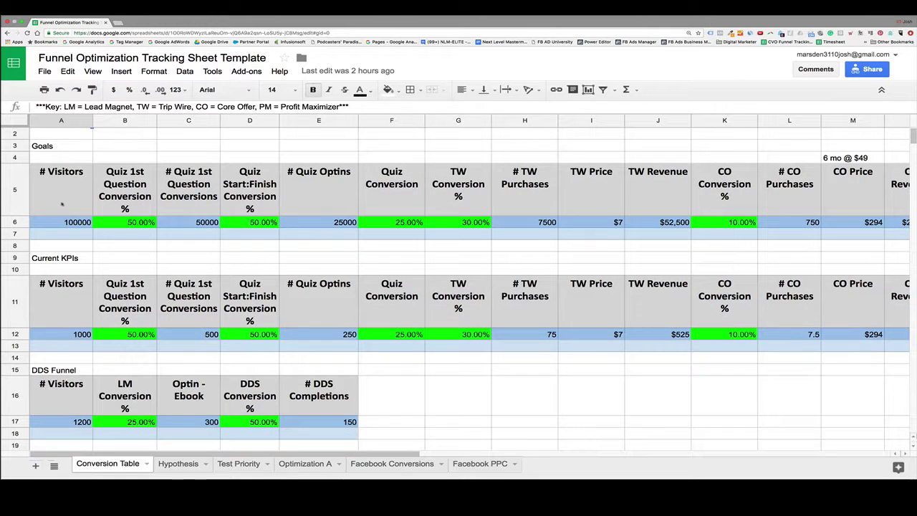
pyautogui.moveTo(14, 185); pyautogui.dragTo(17, 233)
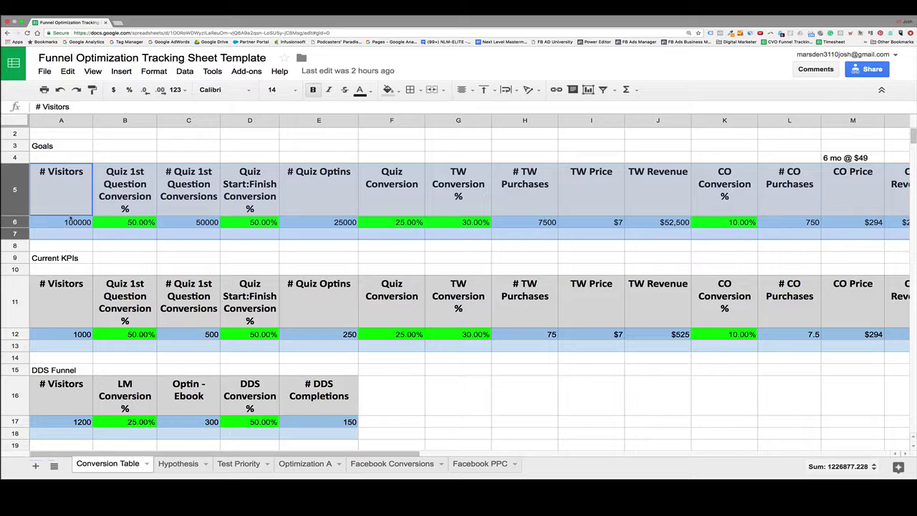
# Step: Highlight the Current KPIs table by selecting rows 11 to 13
pyautogui.click(37, 304)
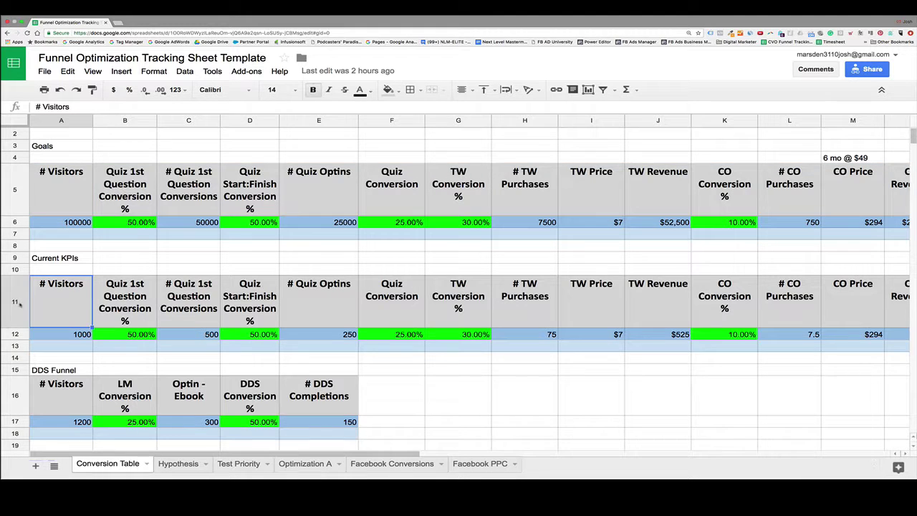
pyautogui.click(20, 305)
pyautogui.keyDown('shift'); pyautogui.click(20, 346); pyautogui.keyUp('shift')
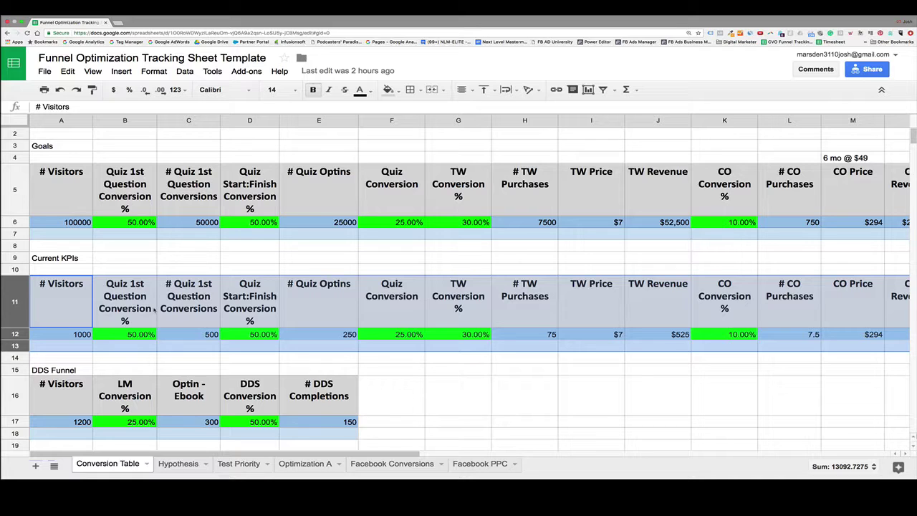
# Step: Highlight the DDS Funnel table, rows 16 to 18, and view the Testing Table, selecting its empty cell B24
pyautogui.scroll(-3, 153, 309)
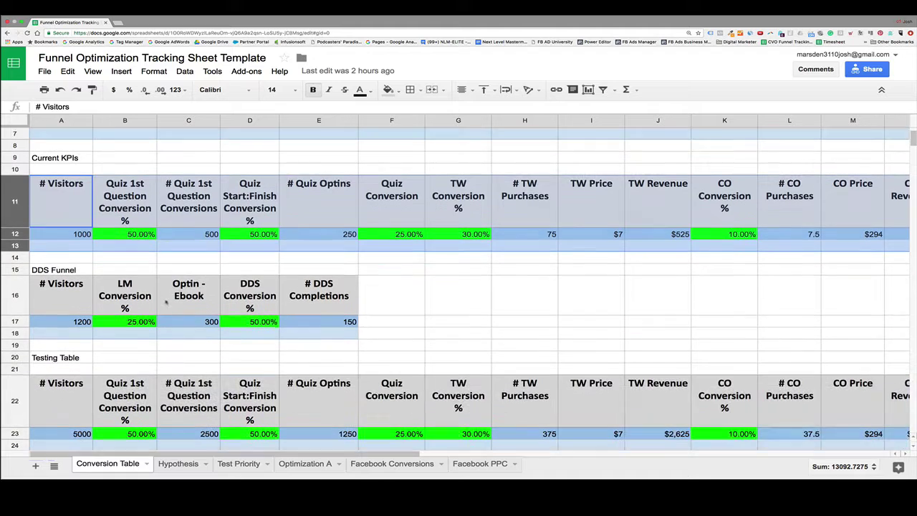
pyautogui.click(14, 295)
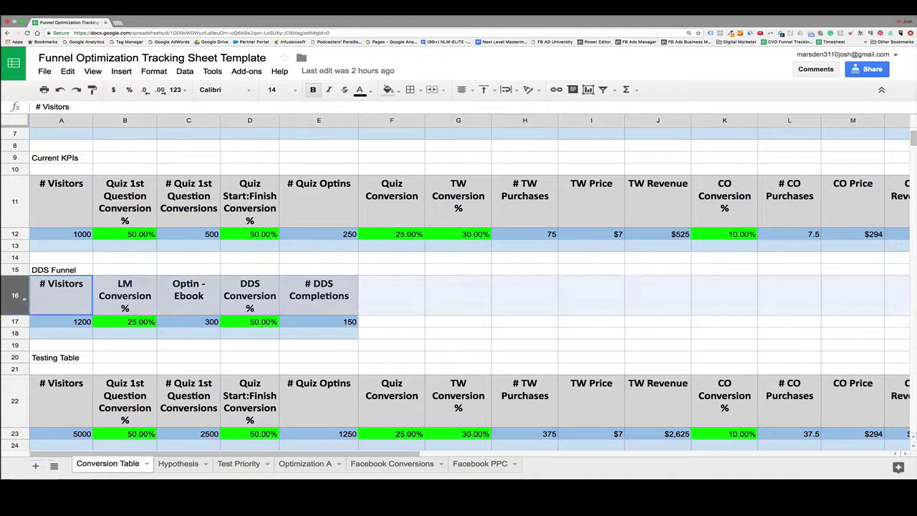
pyautogui.keyDown('shift'); pyautogui.click(17, 333); pyautogui.keyUp('shift')
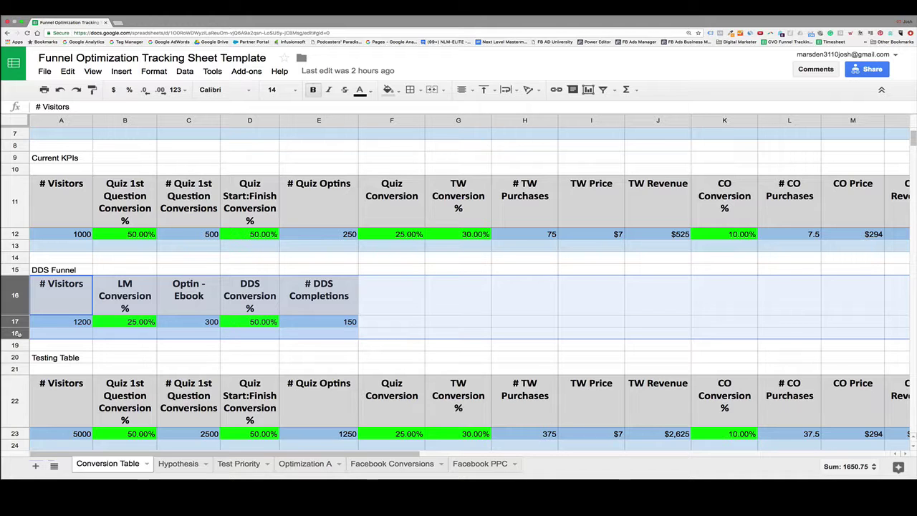
pyautogui.scroll(-3, 155, 271)
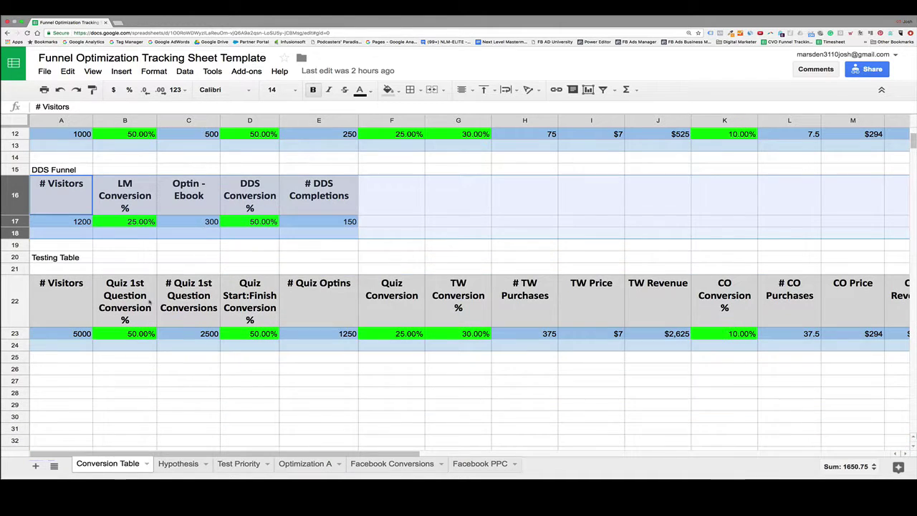
pyautogui.click(121, 349)
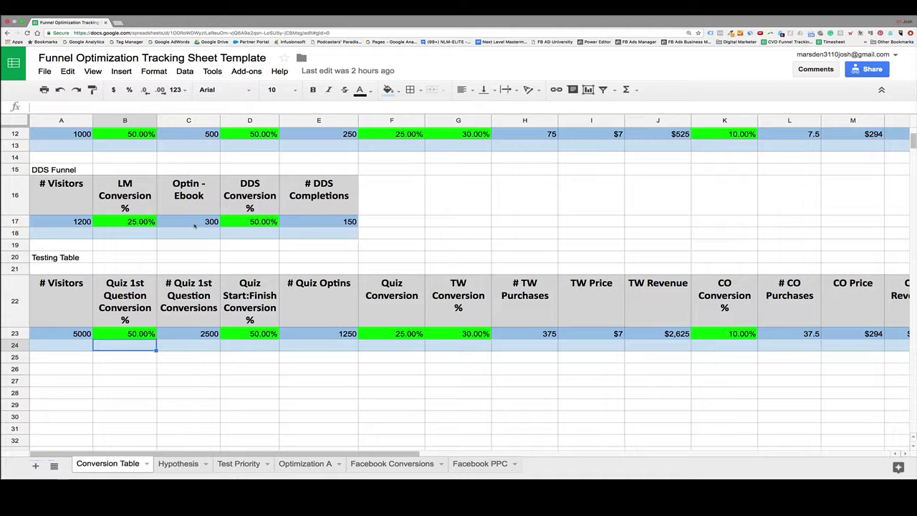
# Step: Examine the Goals table's header row and its visitor and quiz values and formulas in cells A6 through F6
pyautogui.scroll(5, 195, 186)
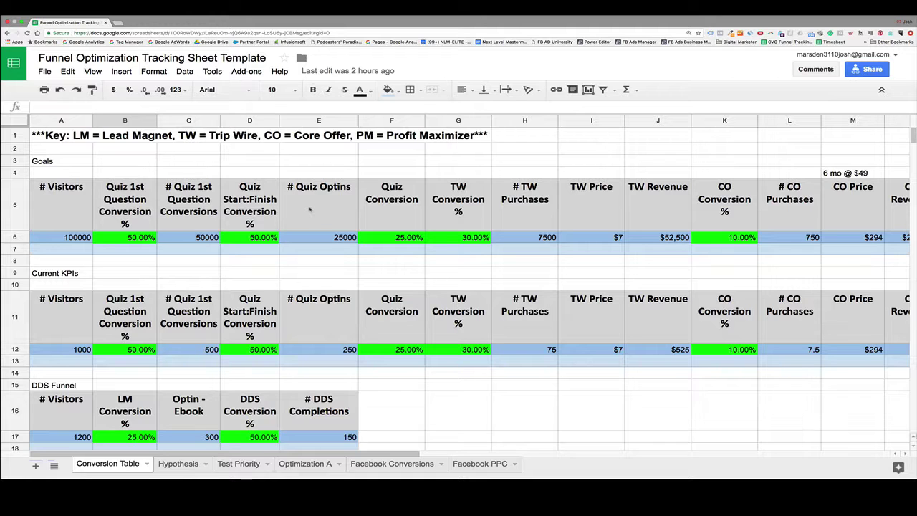
pyautogui.click(16, 205)
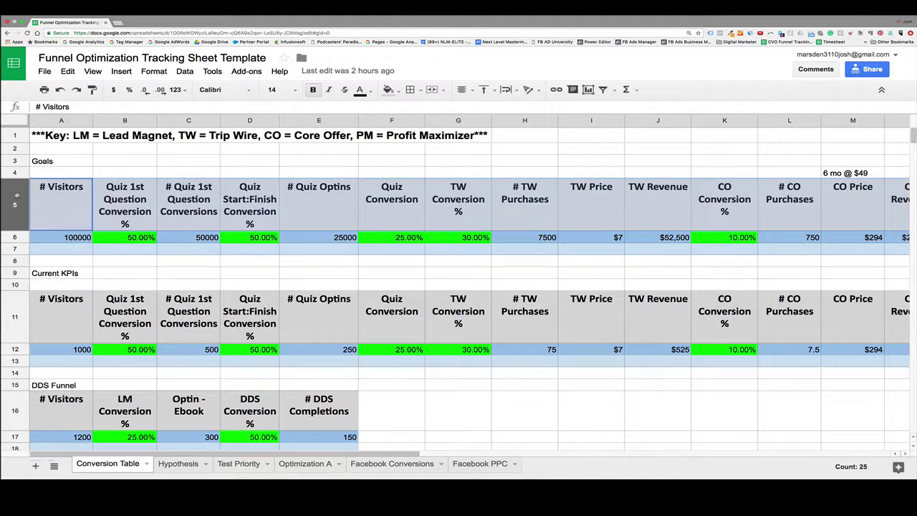
pyautogui.click(79, 236)
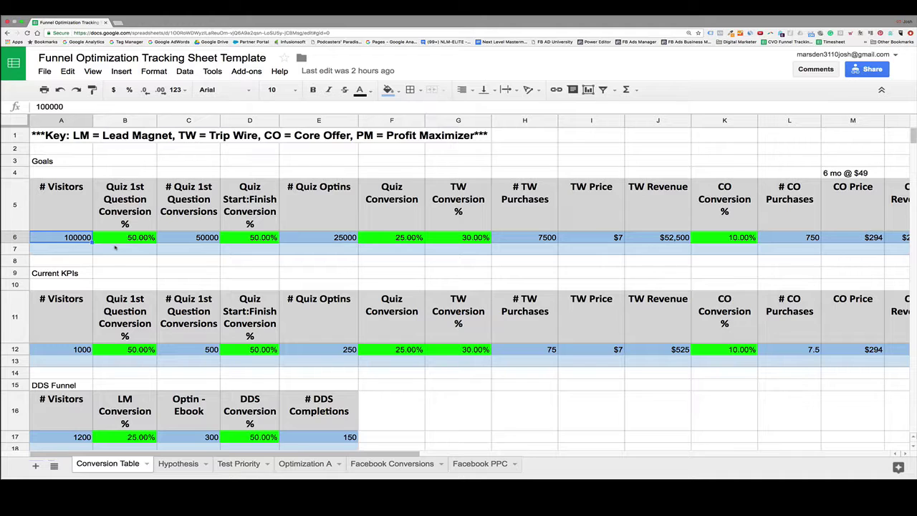
pyautogui.click(154, 241)
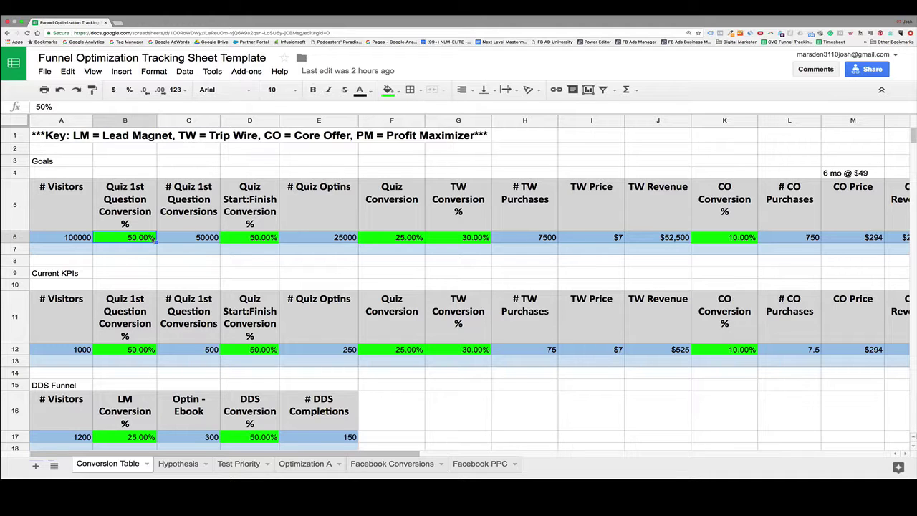
pyautogui.click(190, 238)
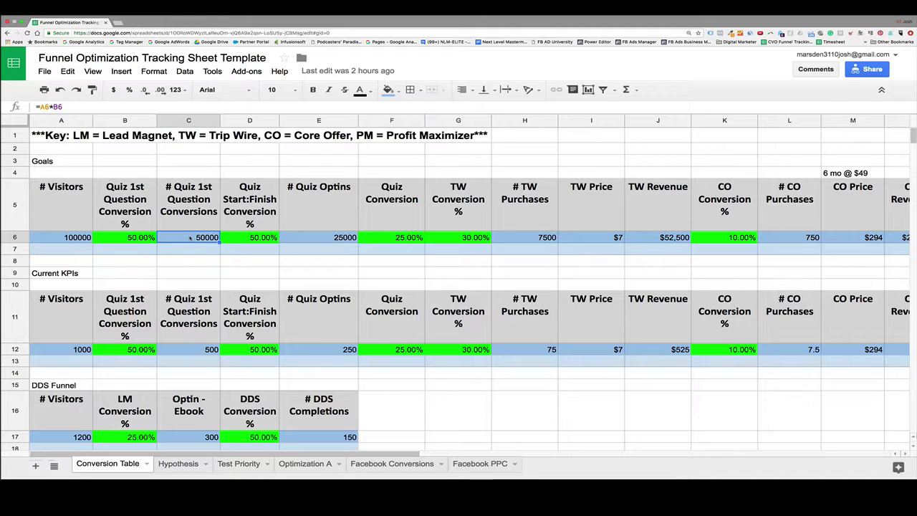
pyautogui.click(251, 239)
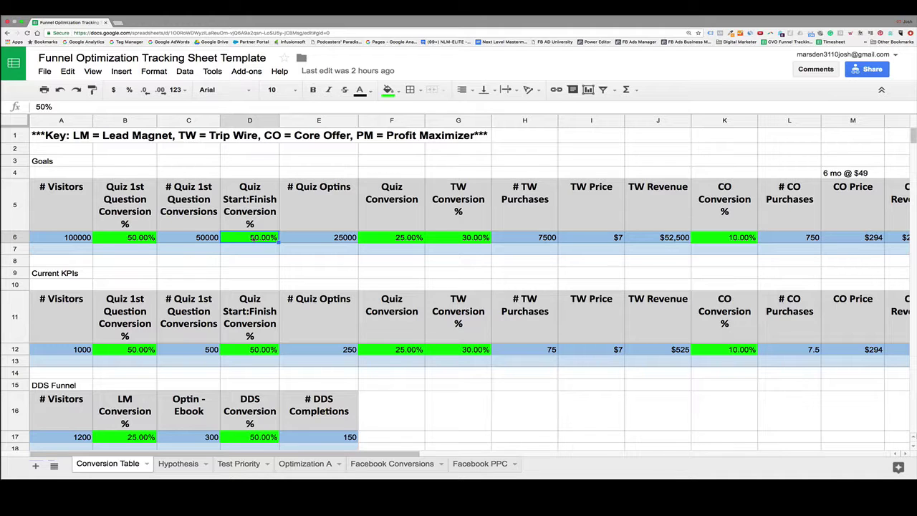
pyautogui.click(319, 238)
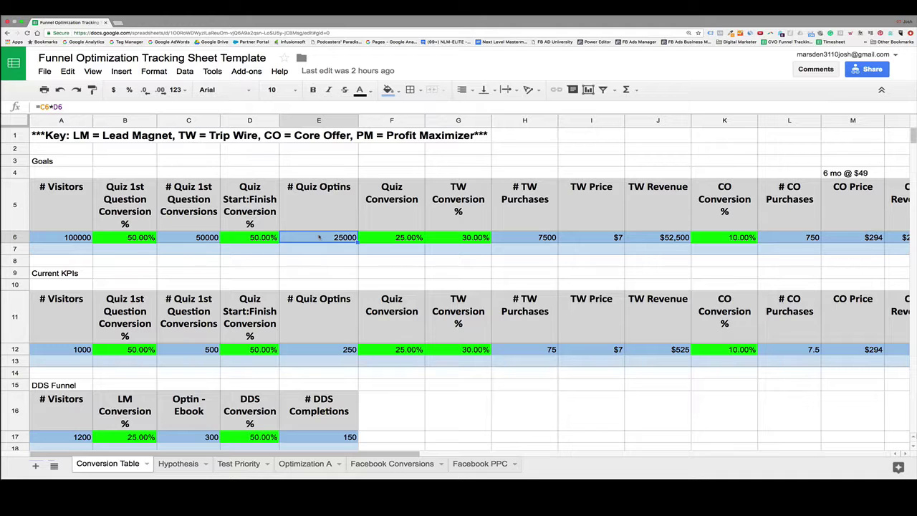
pyautogui.click(391, 242)
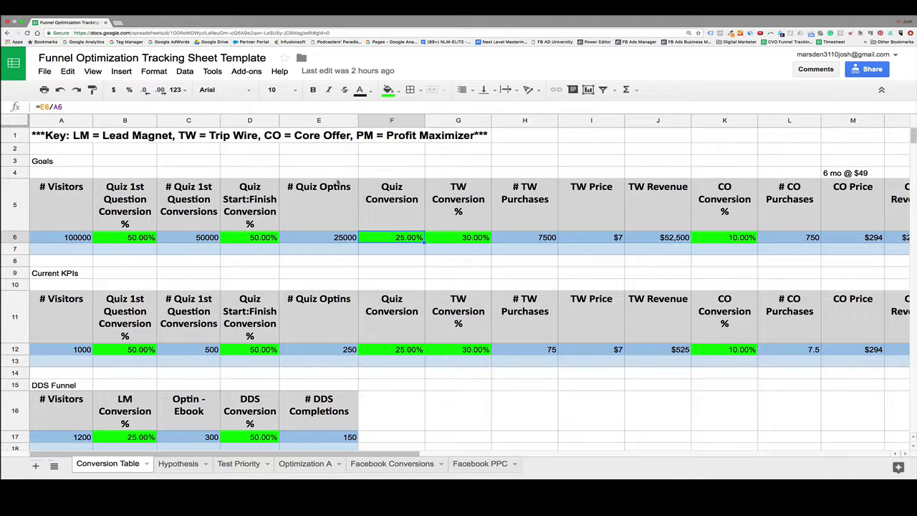
# Step: Inspect the Trip Wire conversion, purchases, price and revenue cells G6 through J6 in the Goals table
pyautogui.hscroll(3, 338, 183)
pyautogui.click(278, 239)
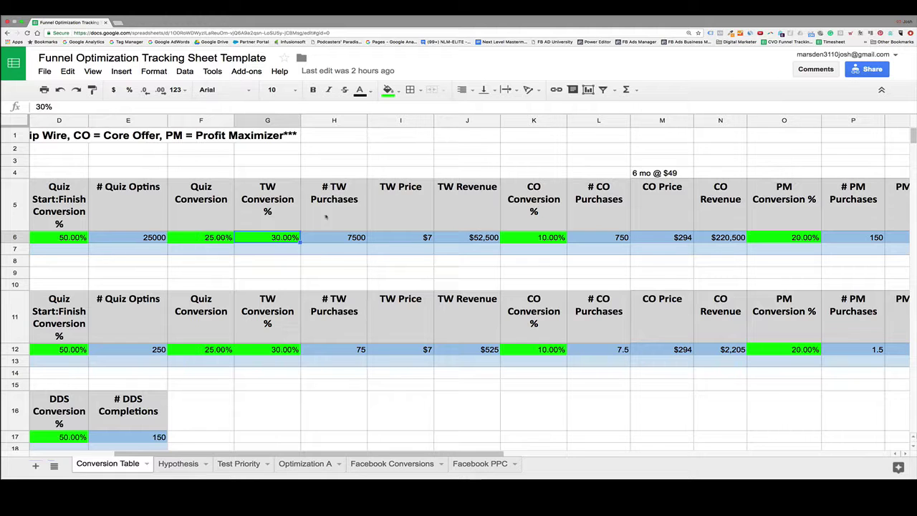
pyautogui.hscroll(1, 281, 234)
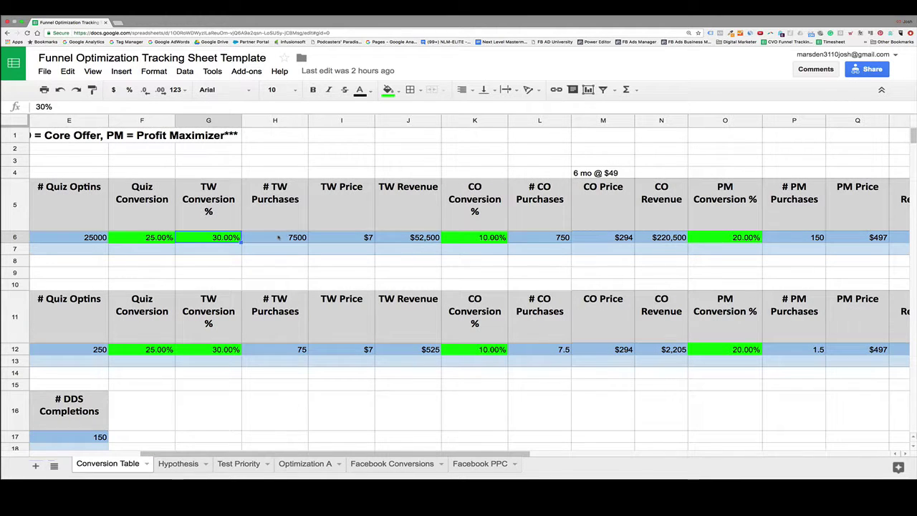
pyautogui.click(279, 237)
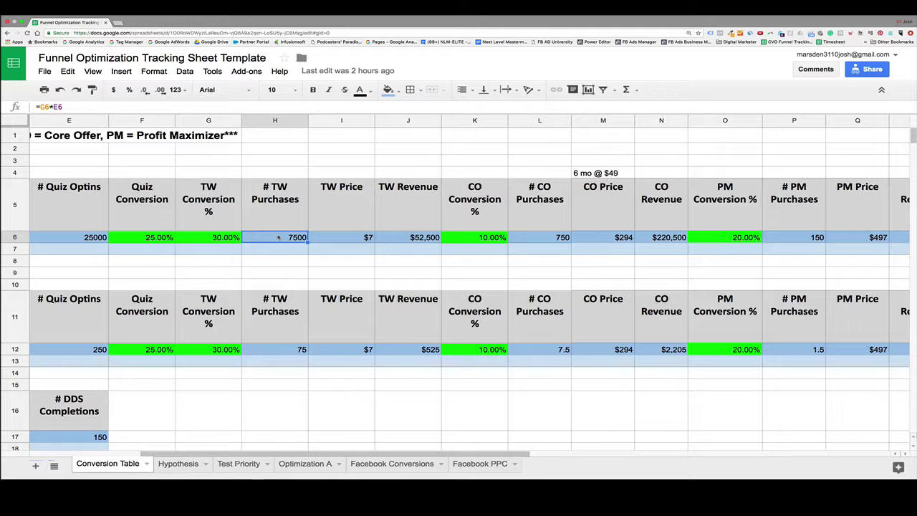
pyautogui.click(354, 239)
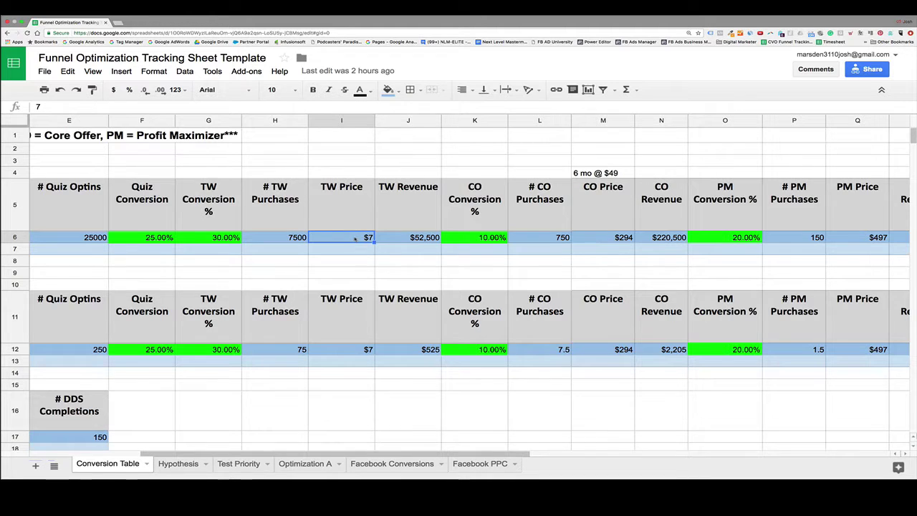
pyautogui.hscroll(2, 292, 238)
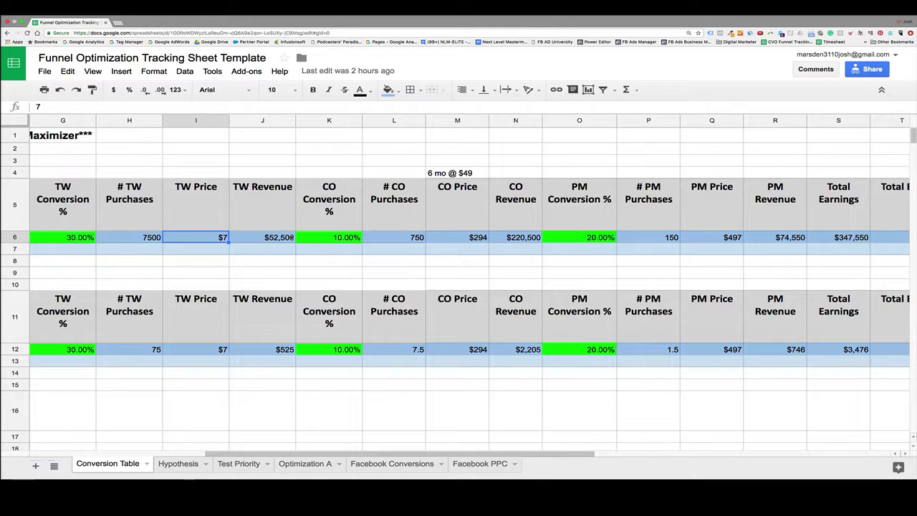
pyautogui.click(291, 238)
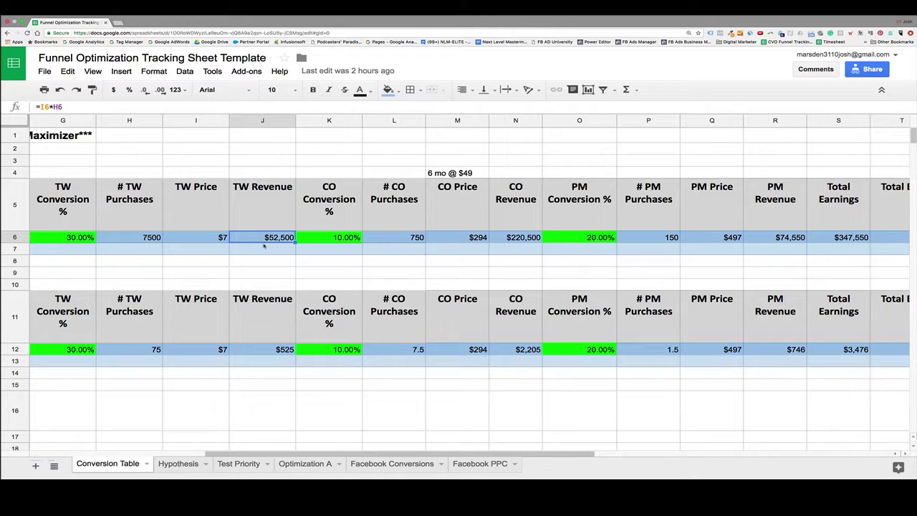
# Step: Inspect the Core Offer conversion, purchases, price and revenue cells K6 through N6 in the Goals table
pyautogui.hscroll(1, 263, 246)
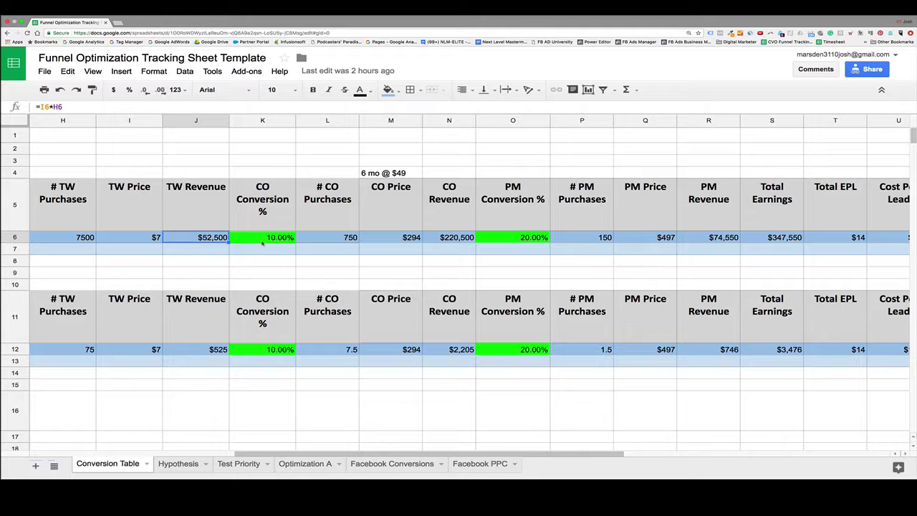
pyautogui.click(392, 237)
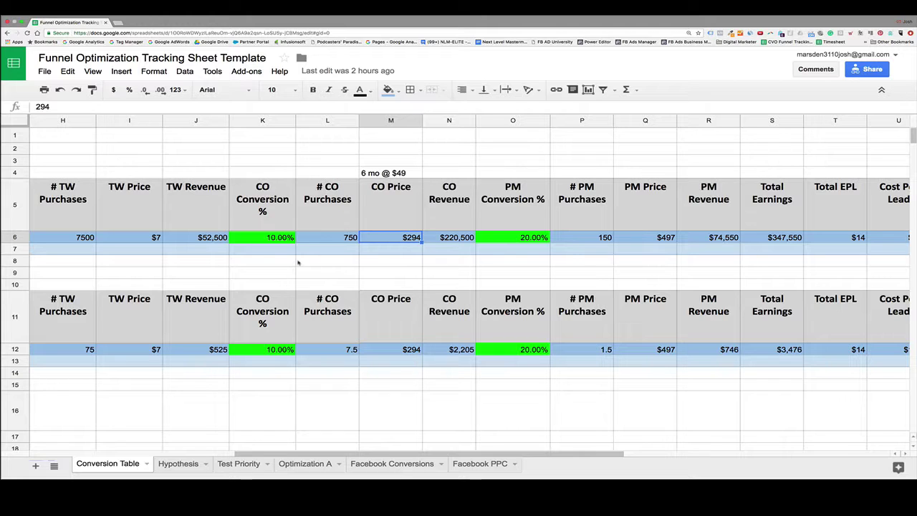
pyautogui.click(274, 240)
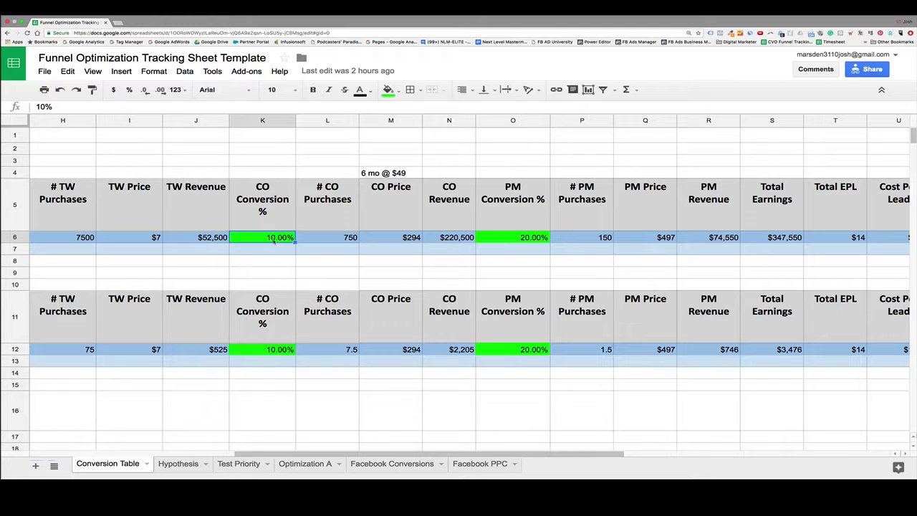
pyautogui.click(320, 240)
pyautogui.click(383, 237)
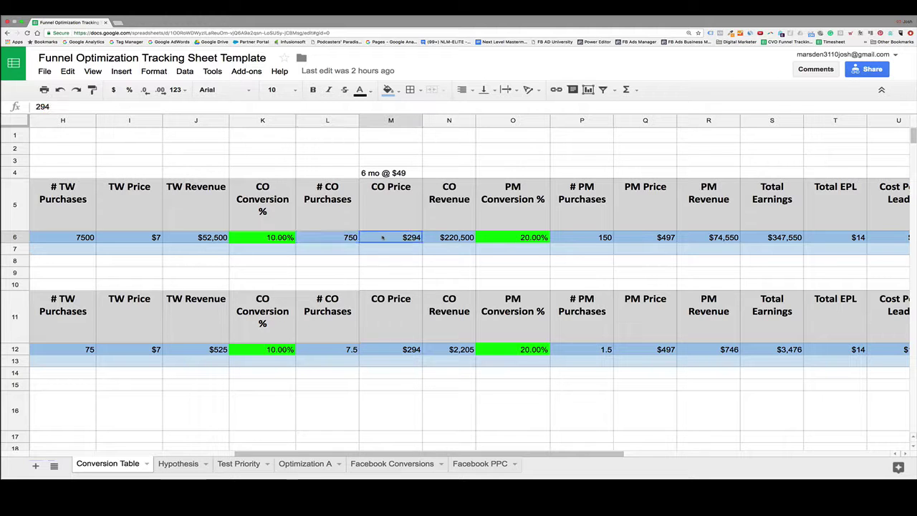
pyautogui.hscroll(3, 322, 237)
pyautogui.click(295, 240)
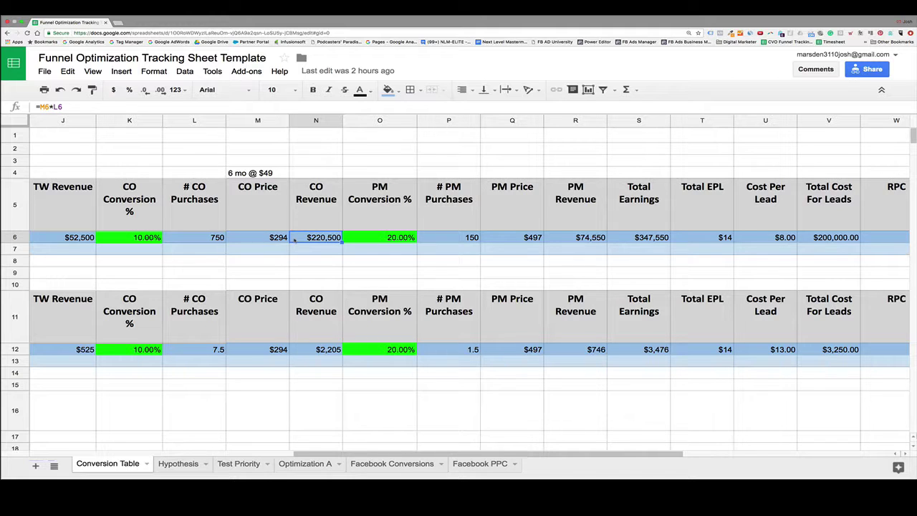
# Step: Inspect the Profit Maximizer cells O6 through R6 and the Total Earnings formula in S6 of the Goals table
pyautogui.hscroll(2, 295, 240)
pyautogui.click(301, 240)
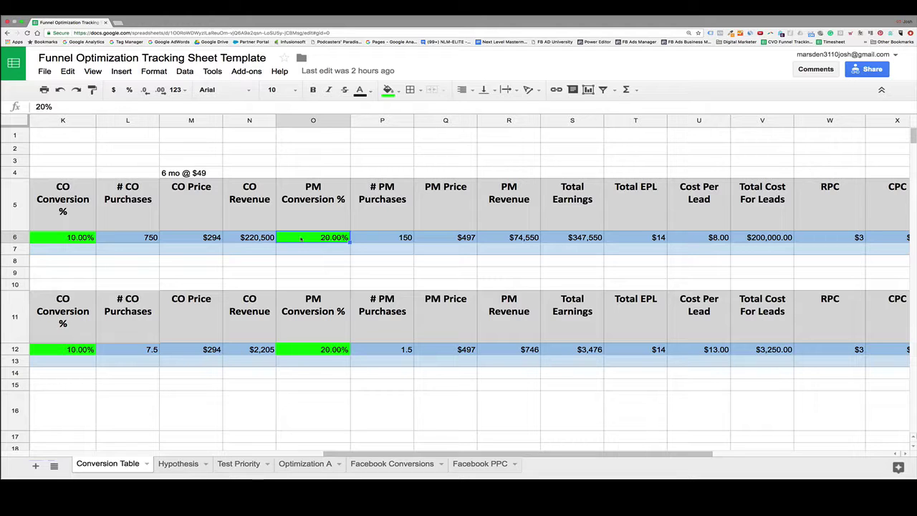
pyautogui.click(384, 239)
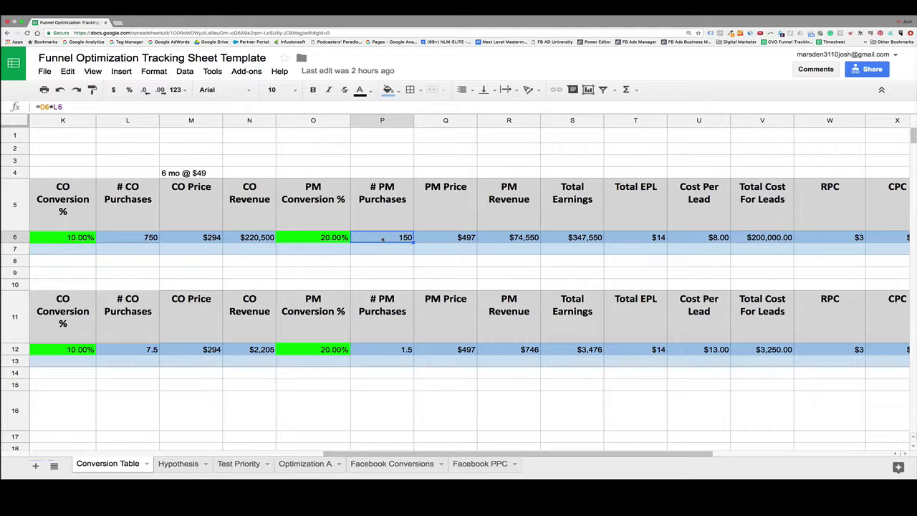
pyautogui.click(441, 237)
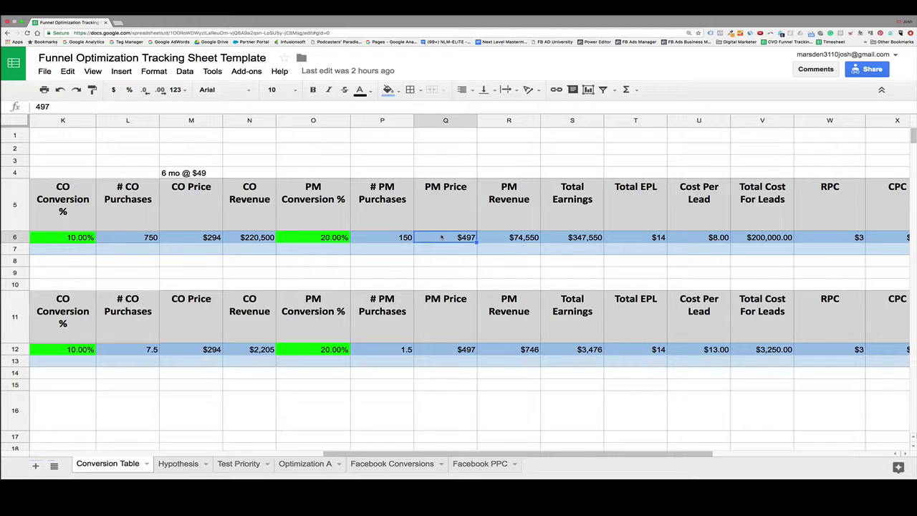
pyautogui.hscroll(2, 444, 237)
pyautogui.click(395, 239)
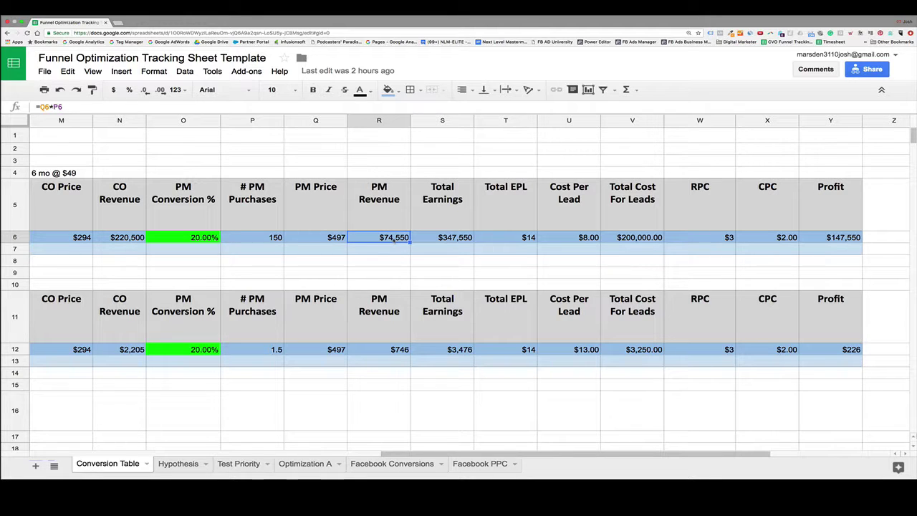
pyautogui.click(446, 238)
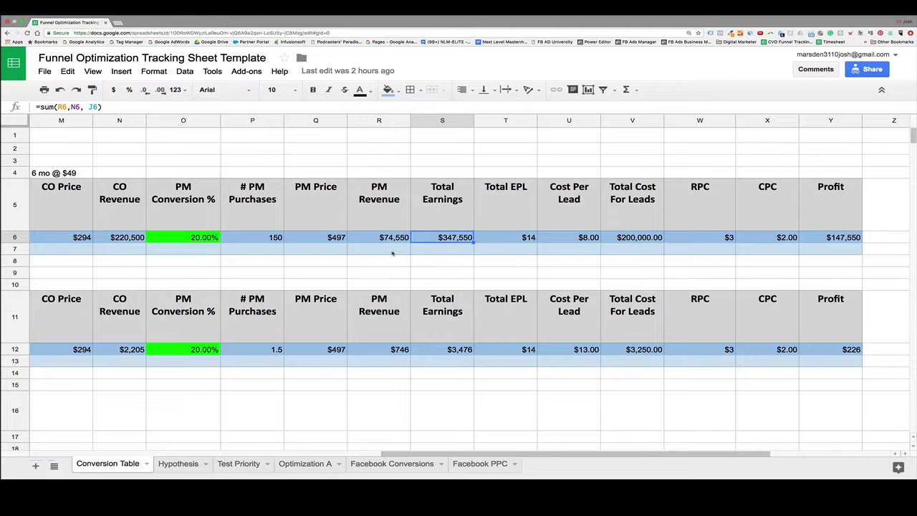
# Step: Inspect the Total EPL, Cost Per Lead, CPC and Total Cost For Leads values and formulas in row 6 of the Goals table
pyautogui.click(503, 239)
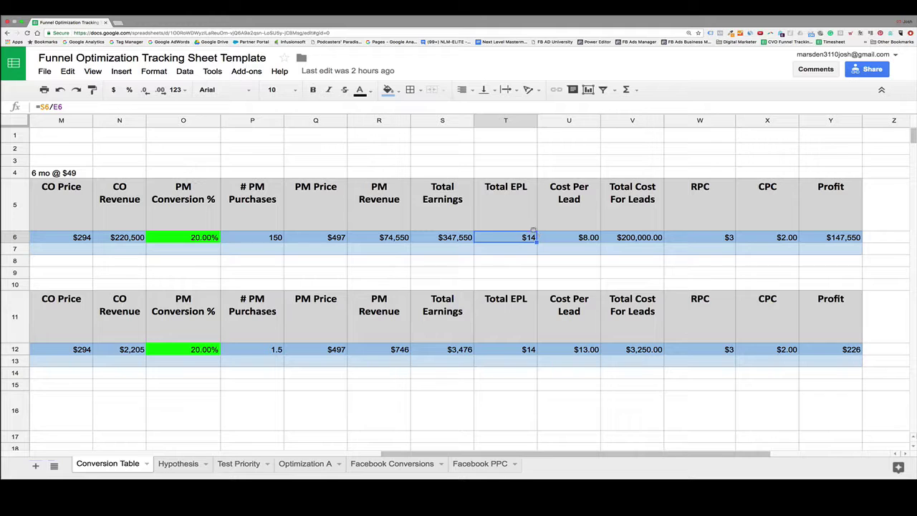
pyautogui.click(577, 237)
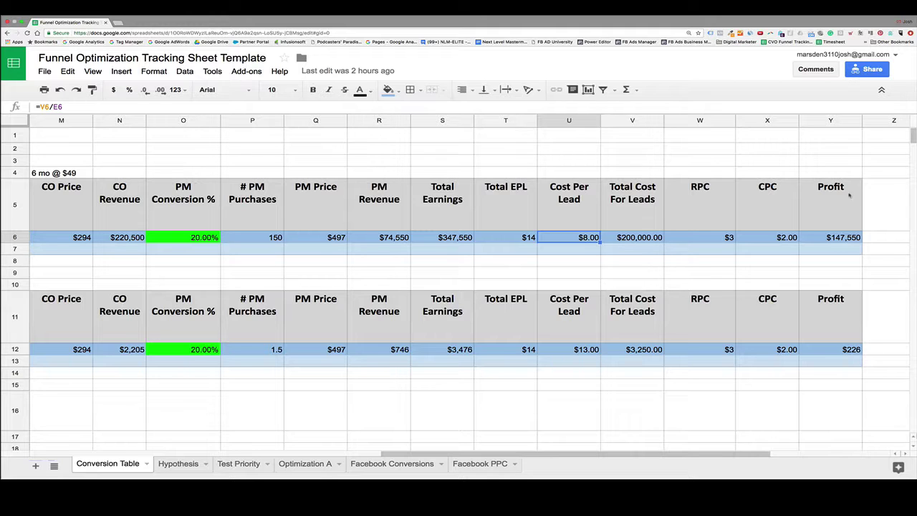
pyautogui.click(759, 238)
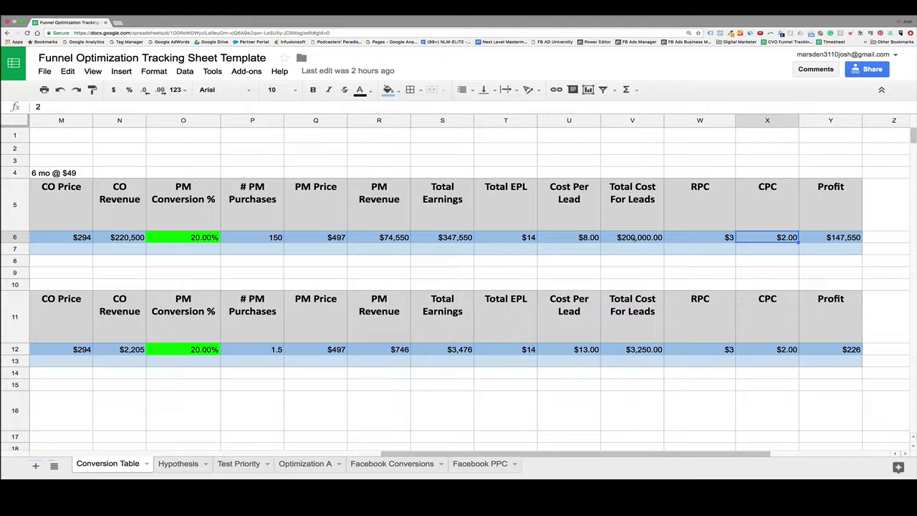
pyautogui.click(635, 240)
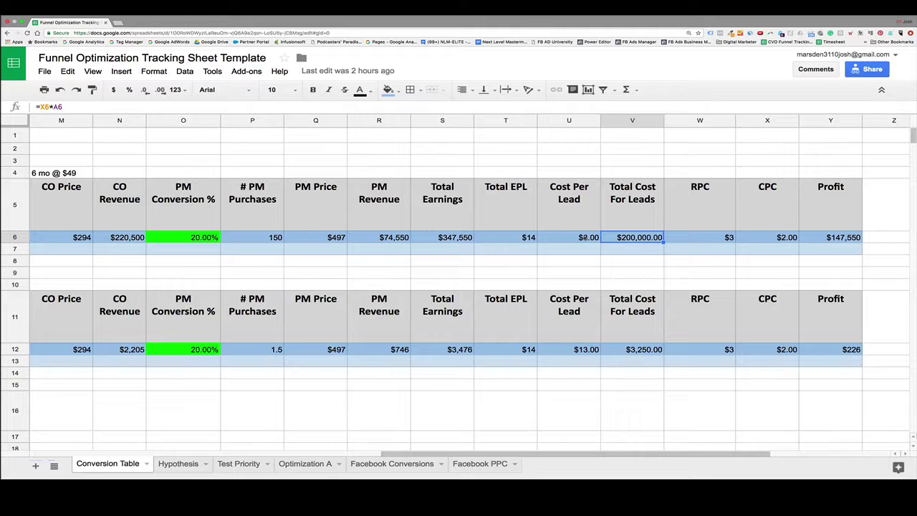
pyautogui.click(581, 241)
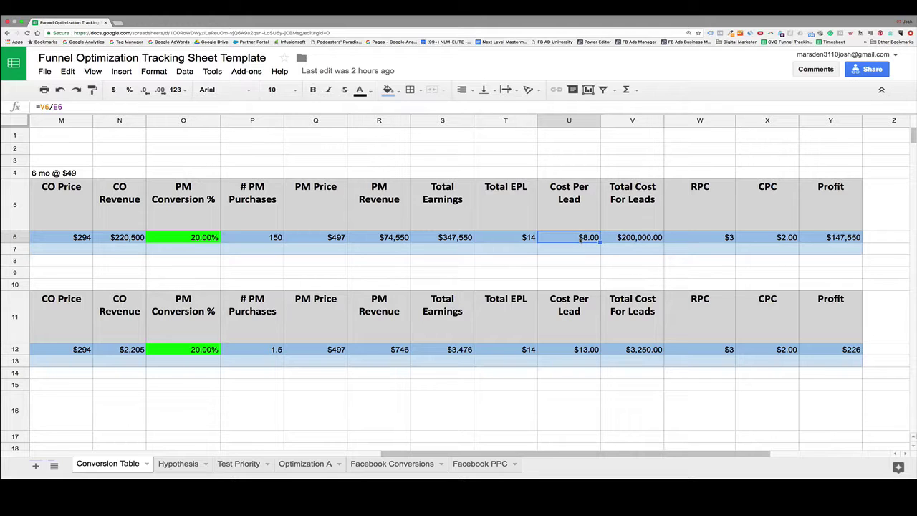
pyautogui.click(534, 239)
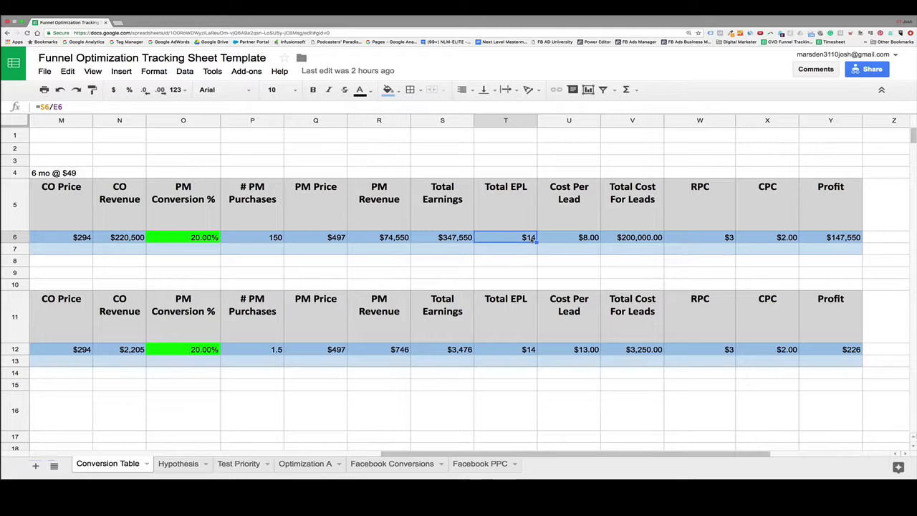
# Step: Inspect the RPC, CPC and Profit cells W6 through Y6 in the Goals table
pyautogui.click(701, 236)
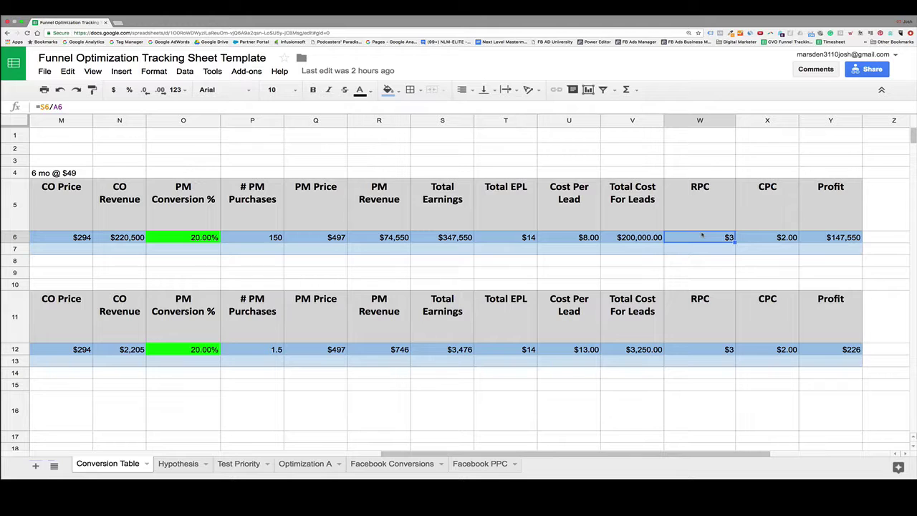
pyautogui.click(795, 239)
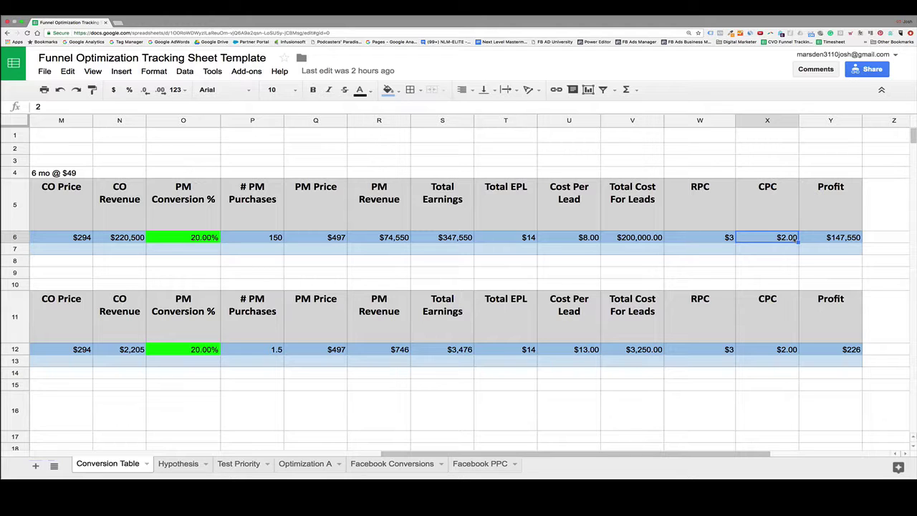
pyautogui.click(829, 241)
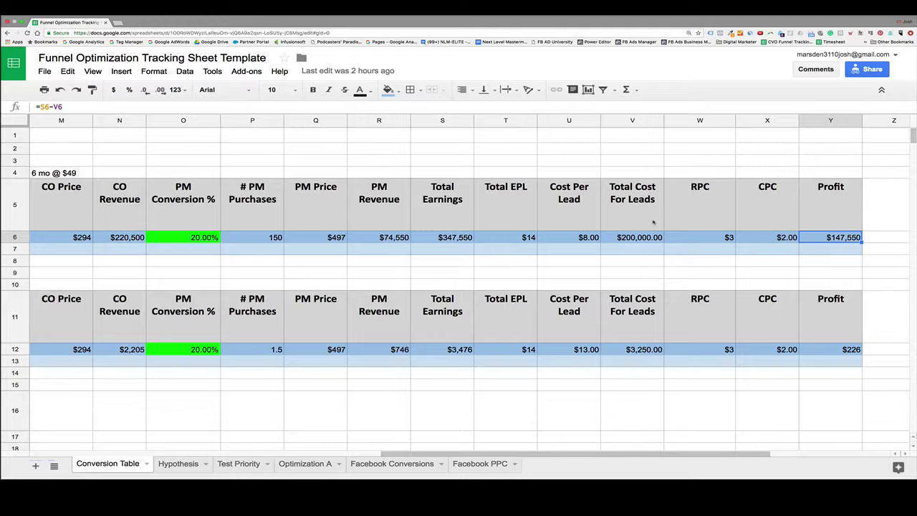
# Step: Fill the CPC cells X6 in the Goals table and X12 in the Current KPIs table with green
pyautogui.hscroll(-10, 665, 222)
pyautogui.hscroll(10, 666, 222)
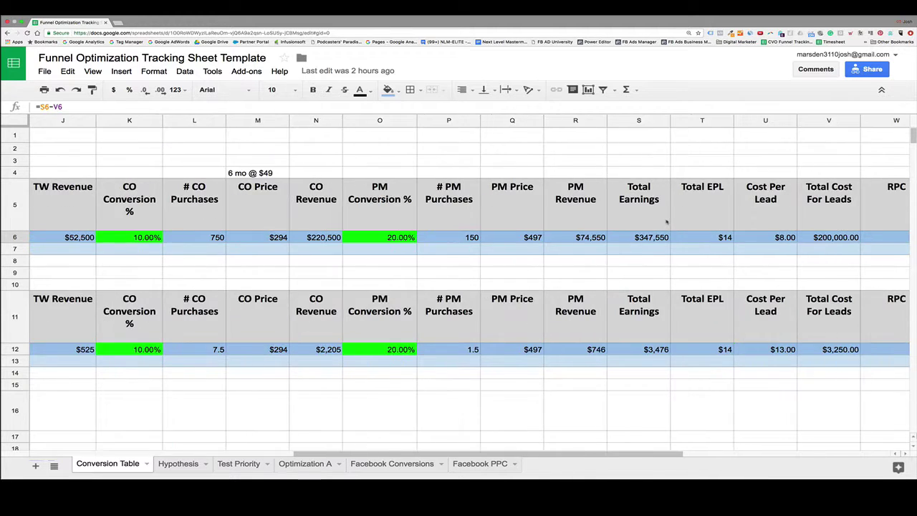
pyautogui.hscroll(2, 665, 222)
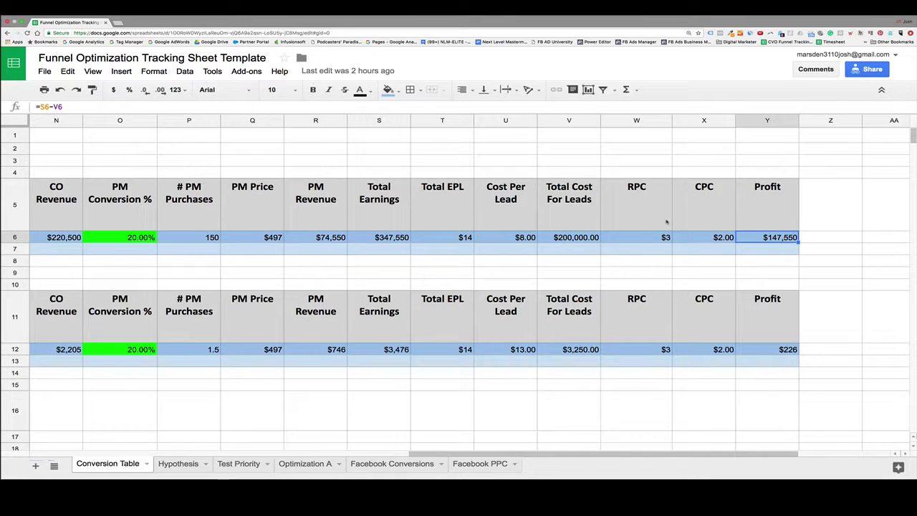
pyautogui.click(703, 233)
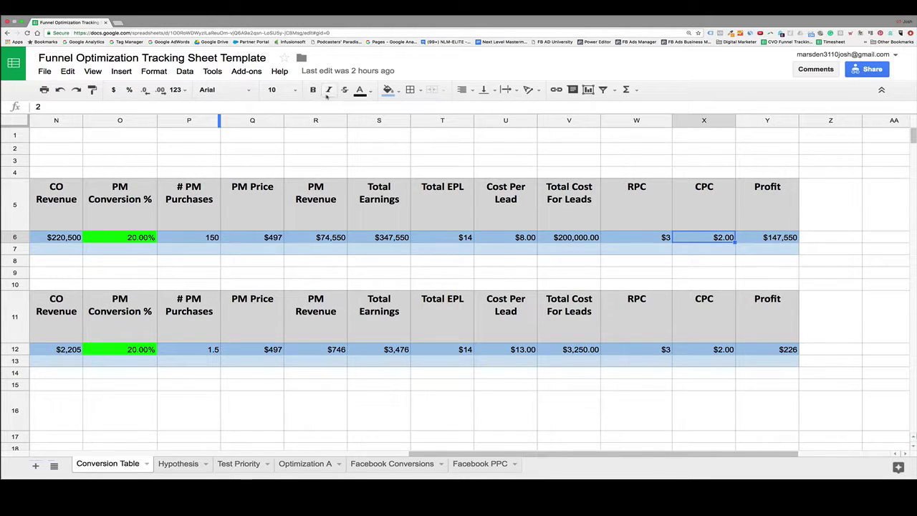
pyautogui.click(387, 89)
pyautogui.click(439, 143)
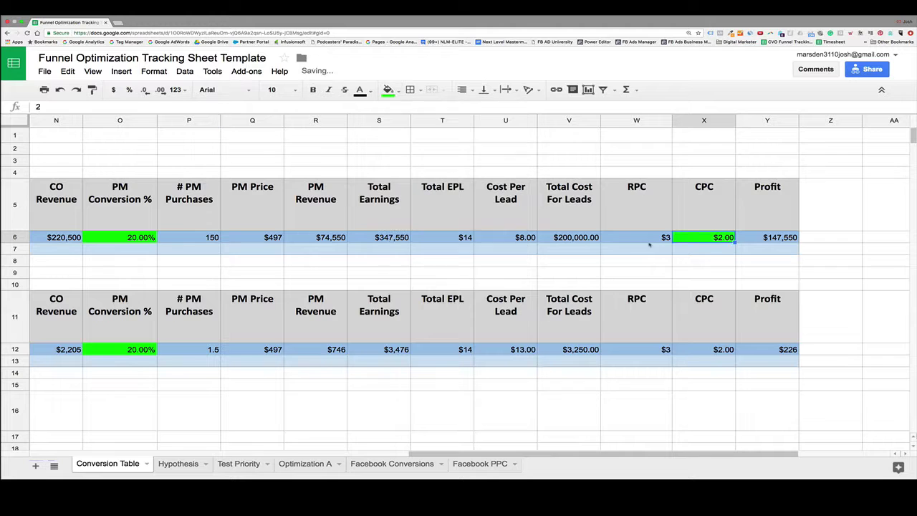
pyautogui.click(718, 350)
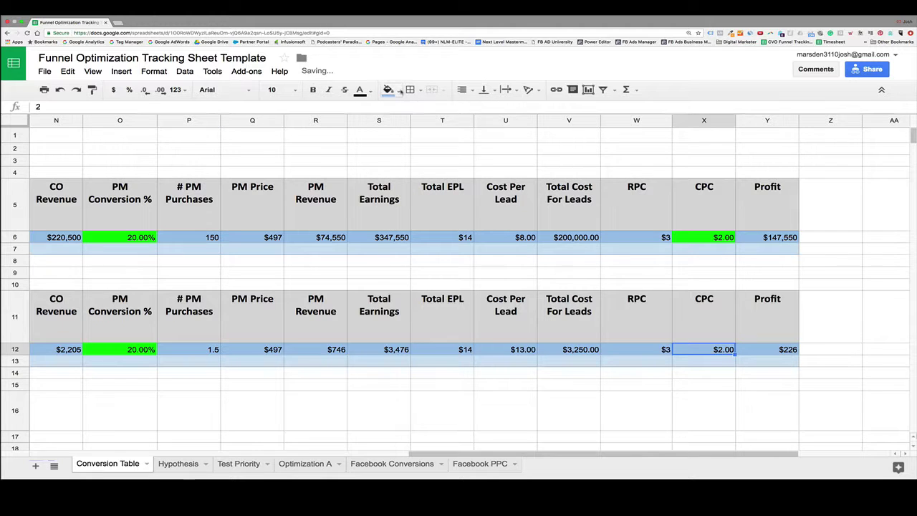
pyautogui.click(389, 90)
pyautogui.click(437, 138)
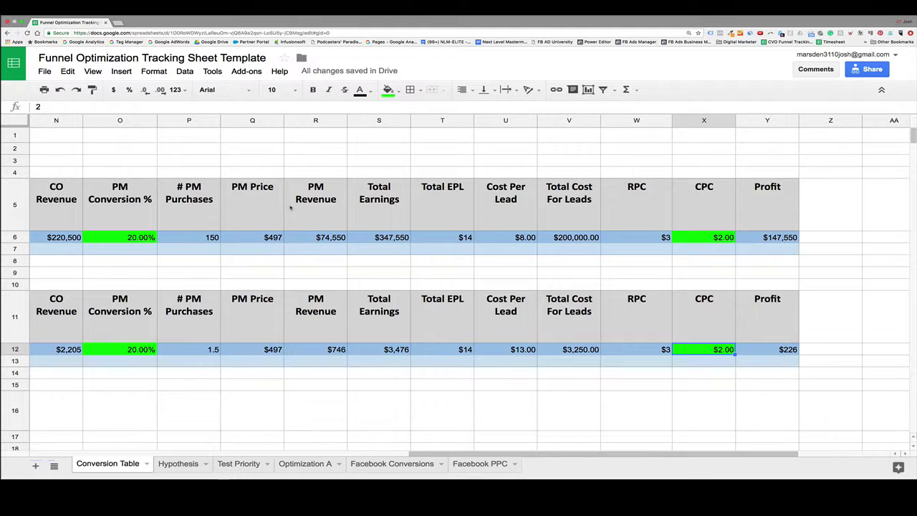
# Step: Review the green PM, CO and TW Conversion % cells O6, K6 and G6 in the Goals table
pyautogui.hscroll(-6, 300, 208)
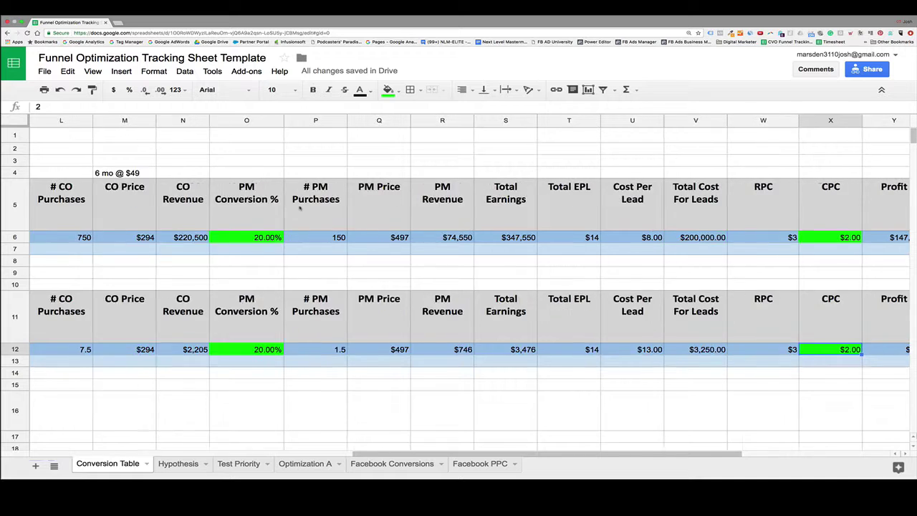
pyautogui.click(516, 237)
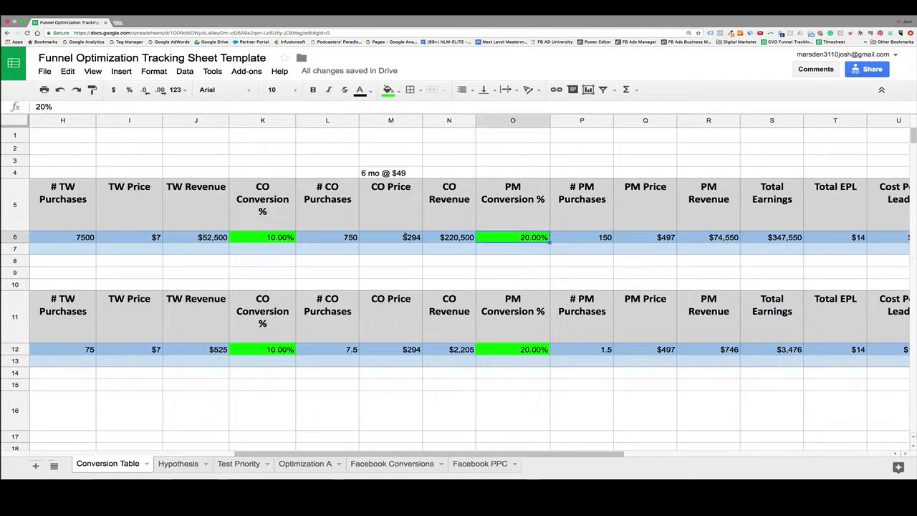
pyautogui.press('Left')
pyautogui.press('Left')
pyautogui.press('Left')
pyautogui.press('Left')
pyautogui.click(499, 237)
pyautogui.hscroll(-5, 327, 234)
pyautogui.click(328, 235)
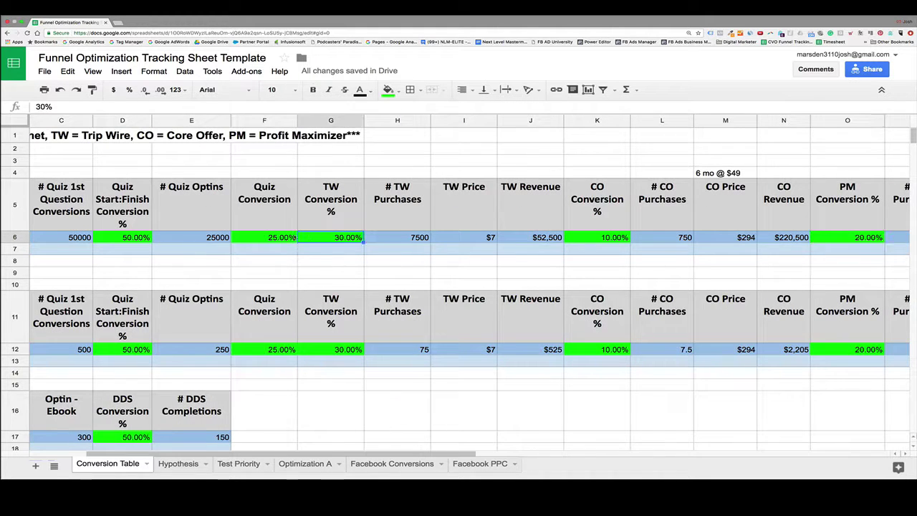
# Step: Review the quiz conversion percentage cells F6, D6 and B6 in the Goals table
pyautogui.click(284, 240)
pyautogui.hscroll(-3, 284, 241)
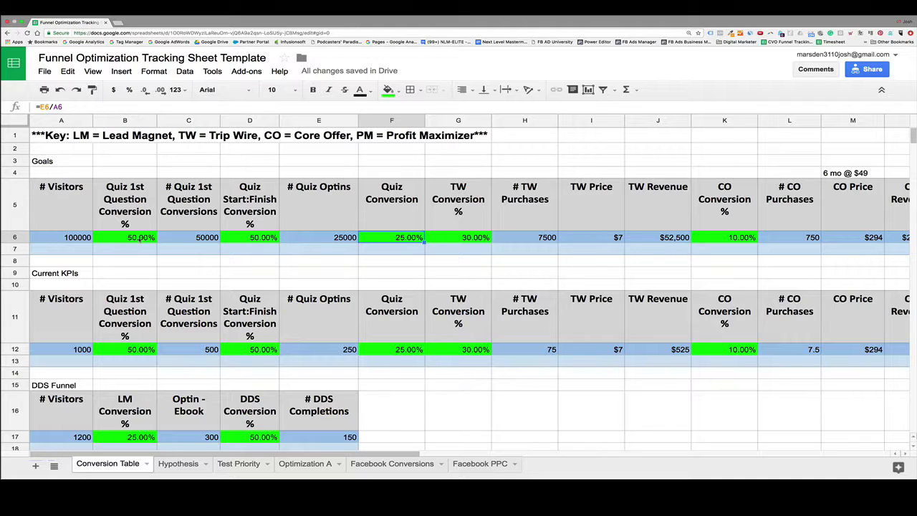
pyautogui.click(256, 239)
pyautogui.click(136, 238)
pyautogui.click(273, 238)
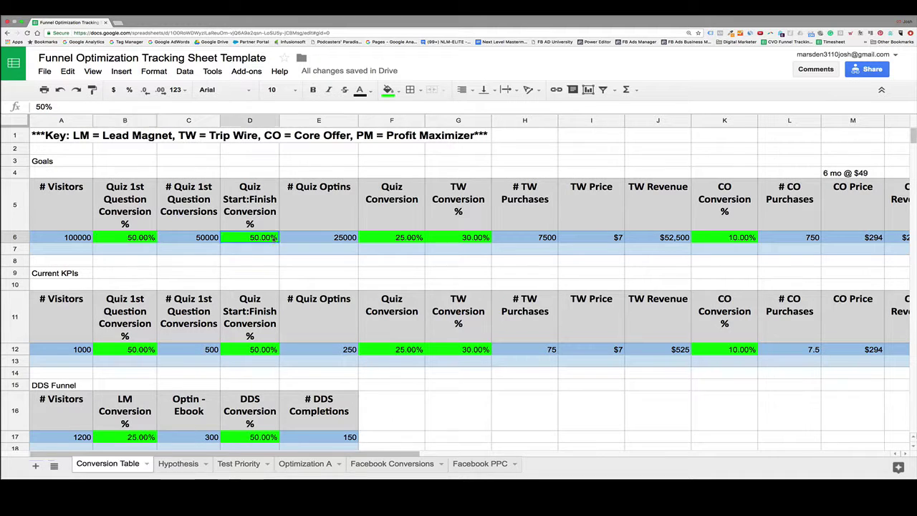
pyautogui.press('Left')
pyautogui.press('Left')
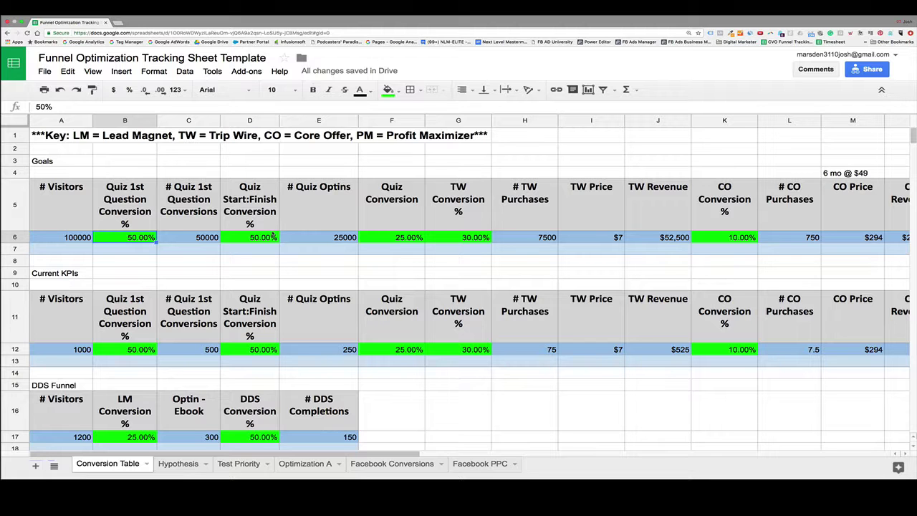
# Step: Look over the Goals profit columns and the DDS Funnel and Testing Table sections of the Conversion Table sheet
pyautogui.hscroll(10, 273, 236)
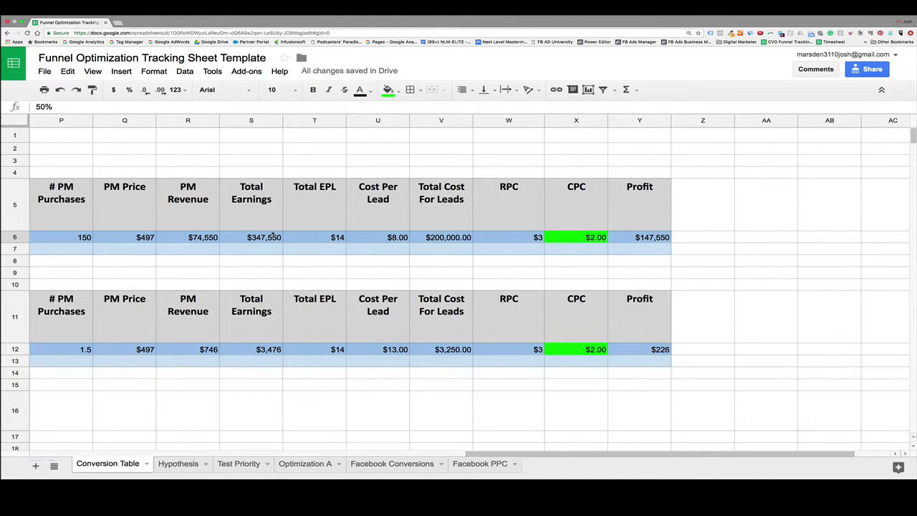
pyautogui.hscroll(-1, 269, 237)
pyautogui.hscroll(-10, 270, 234)
pyautogui.scroll(-5, 276, 233)
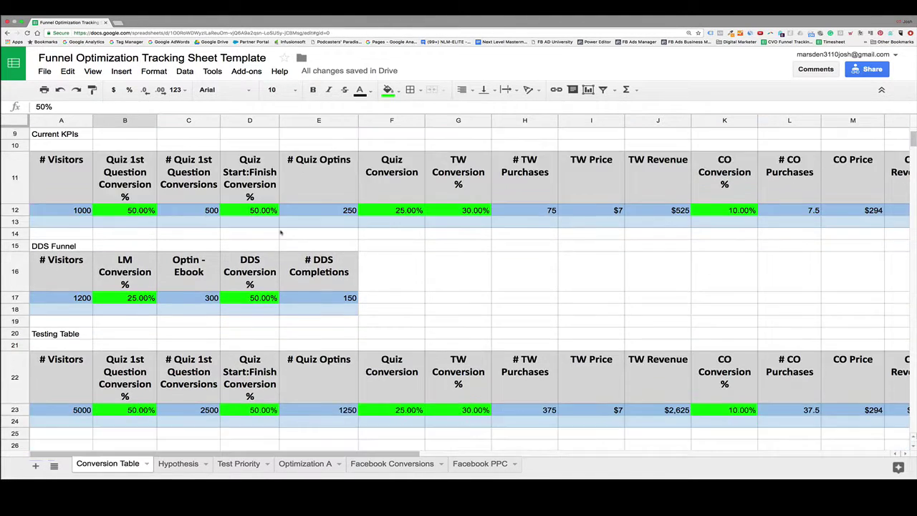
# Step: Open the Hypothesis sheet and review the three test ideas in cells A2 through A4
pyautogui.click(179, 466)
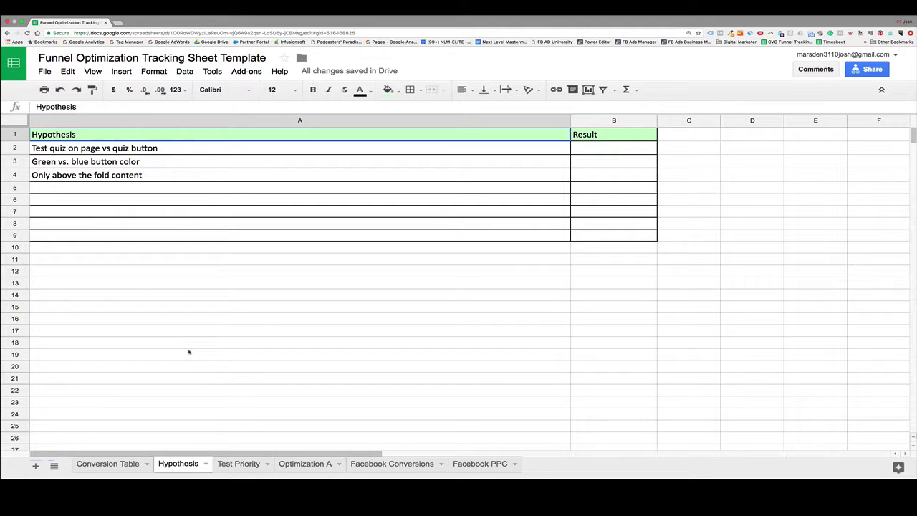
pyautogui.click(101, 150)
pyautogui.click(106, 164)
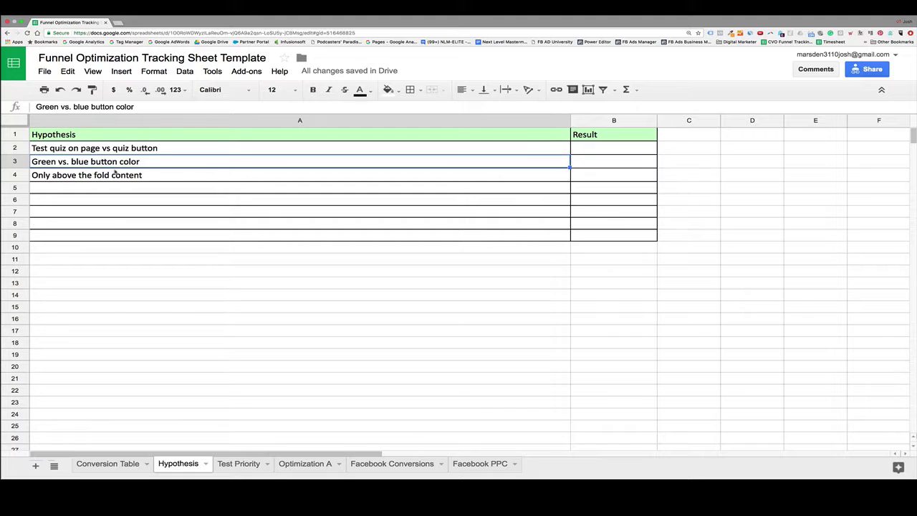
pyautogui.click(115, 173)
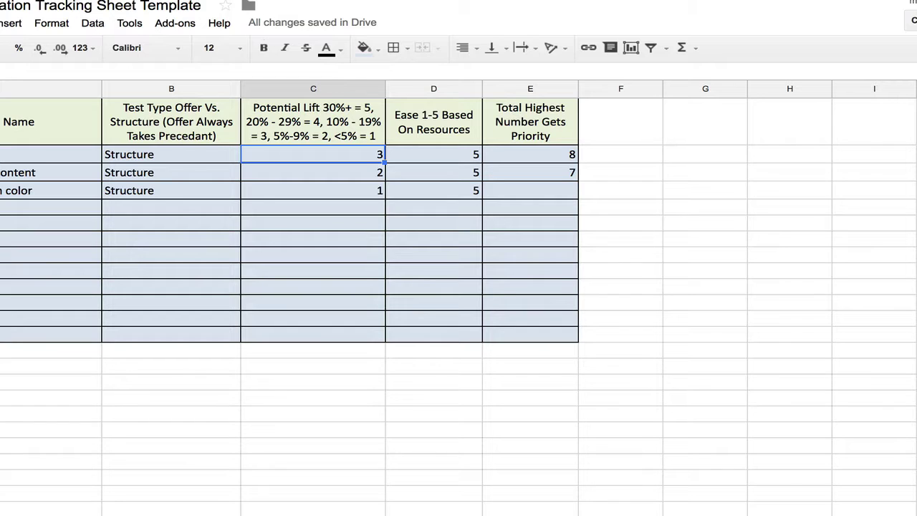
# Step: On the Test Priority sheet, inspect the first test's type and the Potential Lift scores in C2 through C4
pyautogui.click(174, 163)
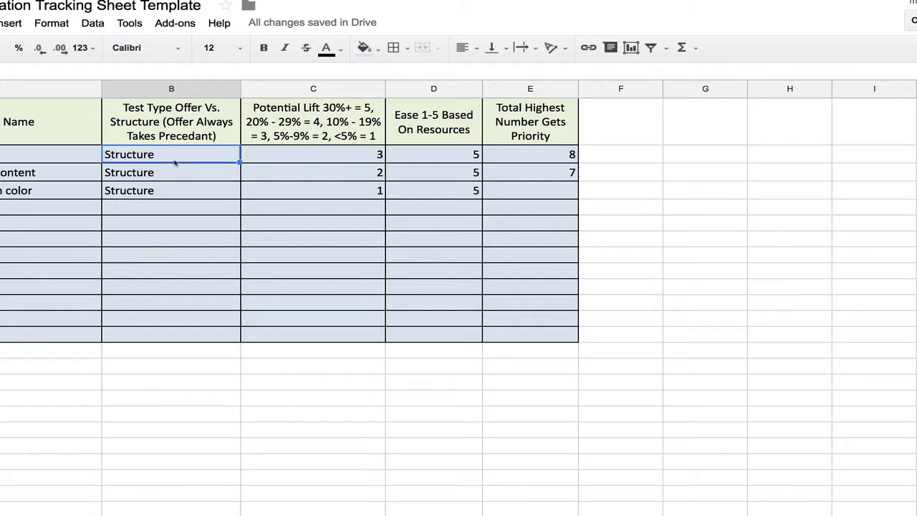
pyautogui.click(318, 161)
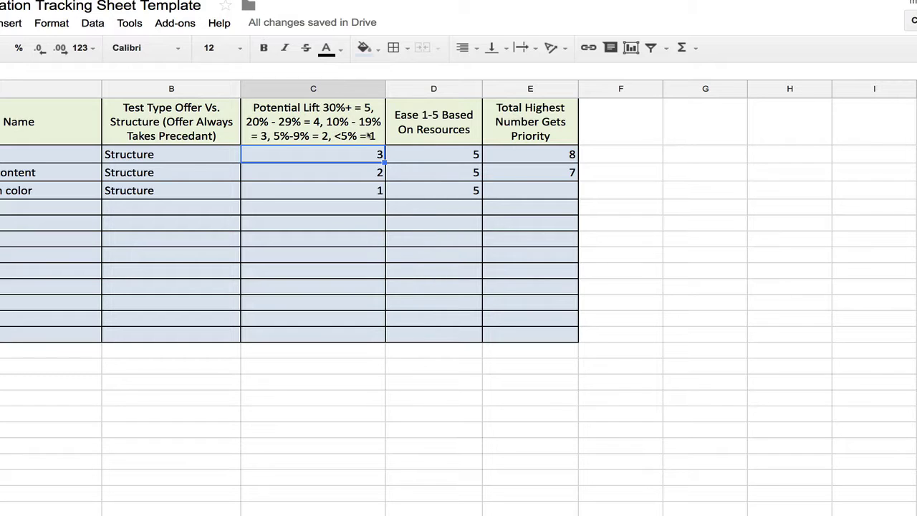
pyautogui.click(356, 175)
pyautogui.click(354, 189)
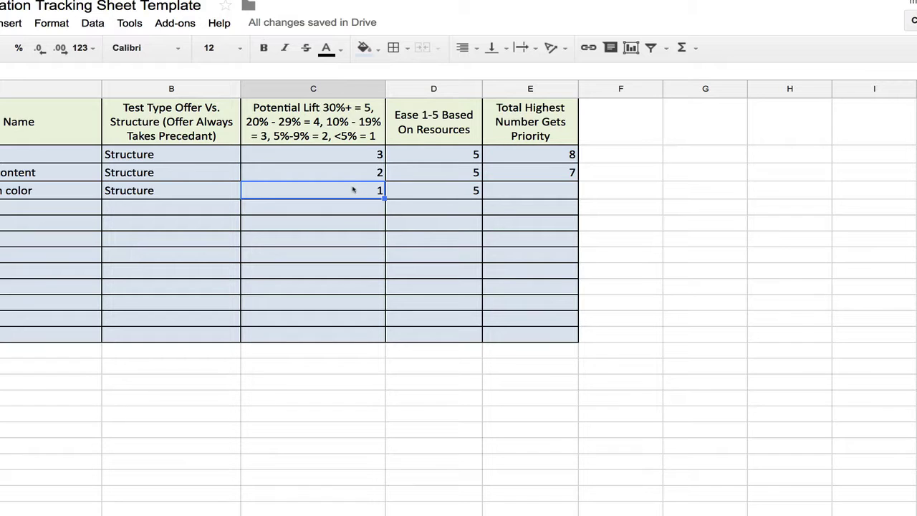
# Step: Inspect the Ease 1-5 Based On Resources scores in cells D2 through D4
pyautogui.click(435, 156)
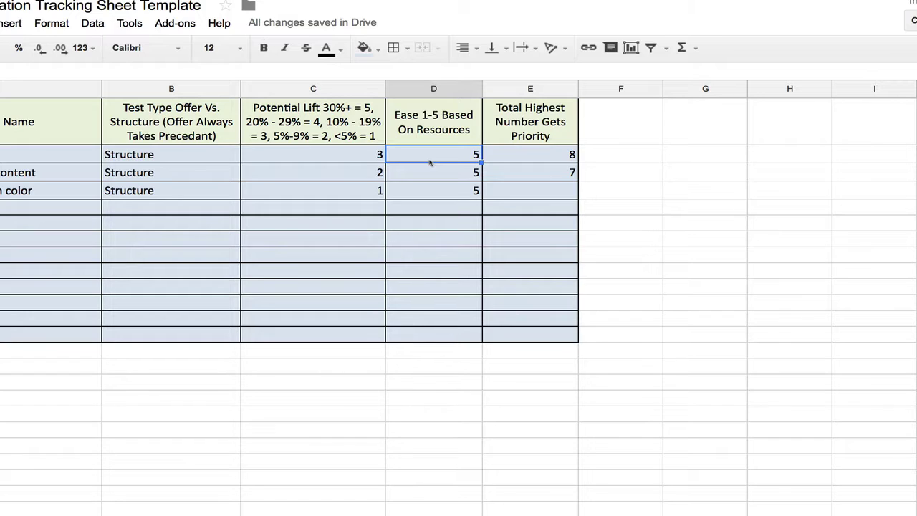
pyautogui.click(440, 172)
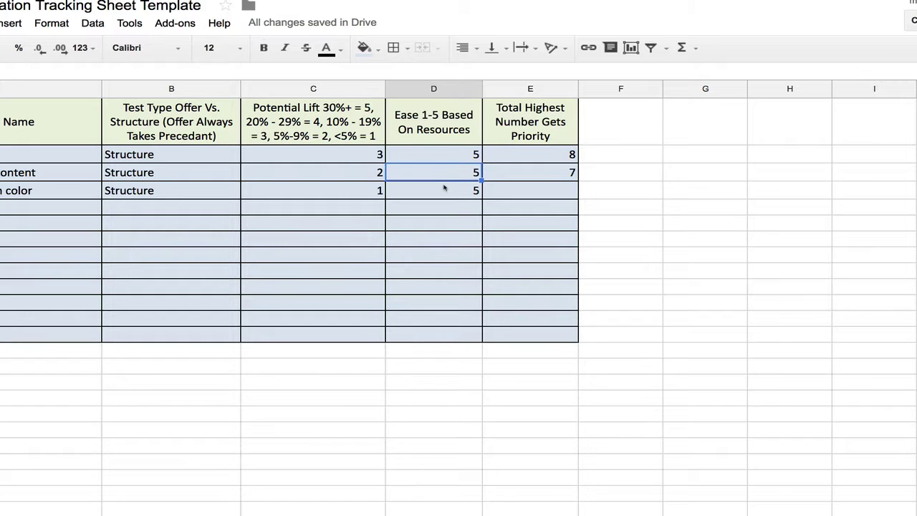
pyautogui.click(445, 188)
pyautogui.click(443, 172)
# Step: Copy the existing priority total formula in column E into E4 and down through the empty rows E5 to E13
pyautogui.click(545, 156)
pyautogui.hotkey('ctrl', 'c')
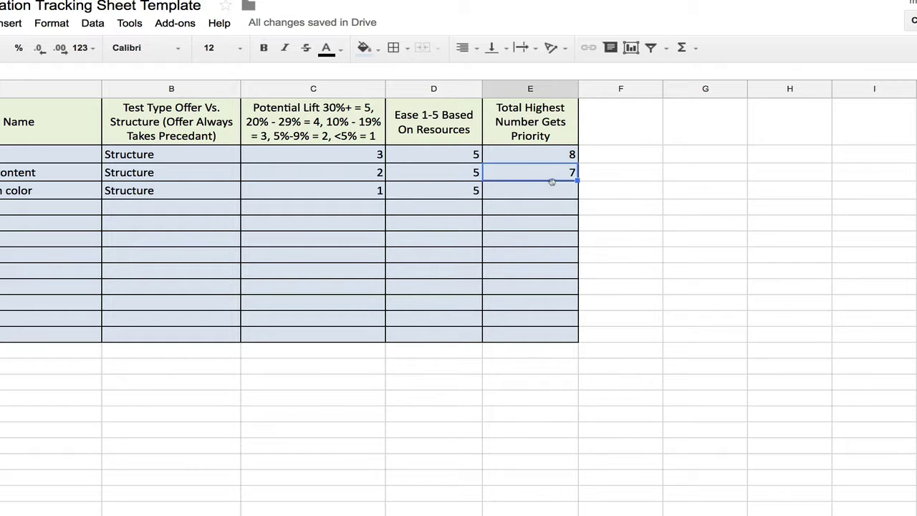
pyautogui.click(549, 193)
pyautogui.hotkey('ctrl', 'v')
pyautogui.click(550, 206)
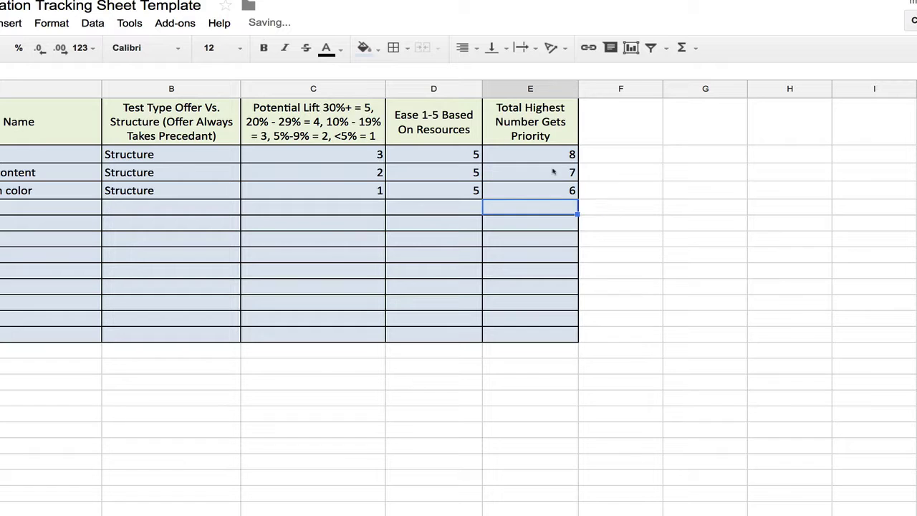
pyautogui.keyDown('shift'); pyautogui.click(549, 338); pyautogui.keyUp('shift')
pyautogui.hotkey('ctrl', 'v')
pyautogui.click(433, 279)
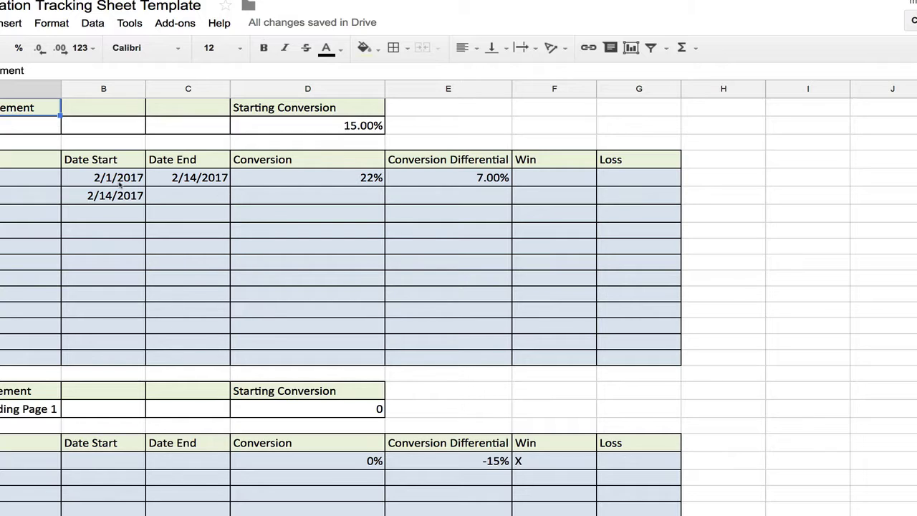
# Step: Fill the first block's Starting Conversion value cell in column D with bright green
pyautogui.click(178, 179)
pyautogui.click(54, 128)
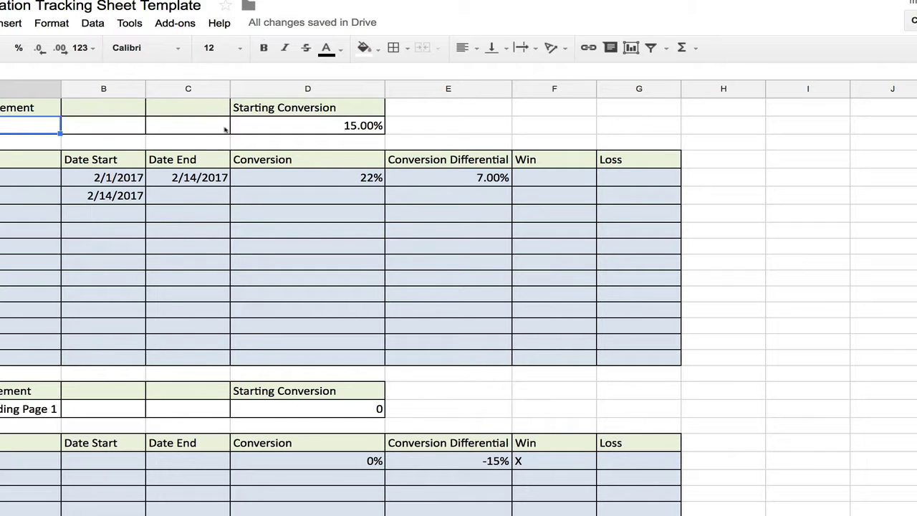
pyautogui.click(294, 128)
pyautogui.rightClick(308, 127)
pyautogui.press('Escape')
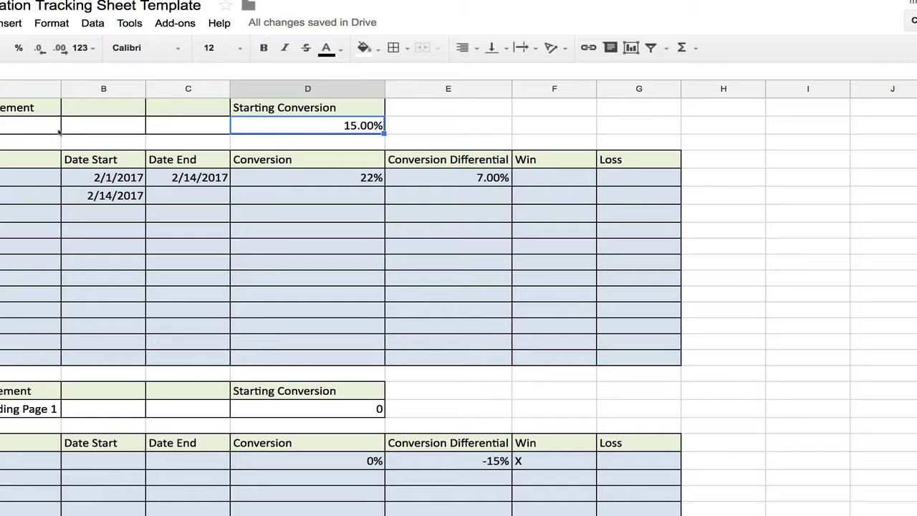
pyautogui.click(9, 128)
pyautogui.click(288, 123)
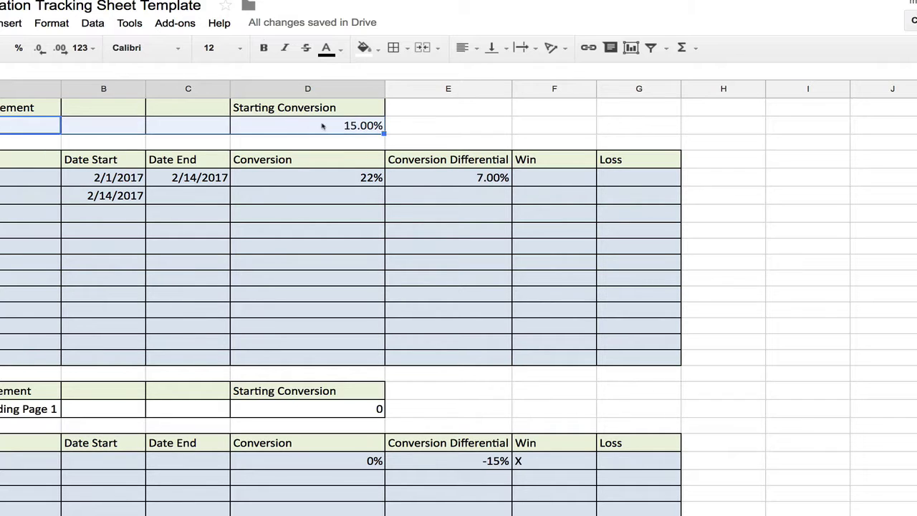
pyautogui.click(365, 47)
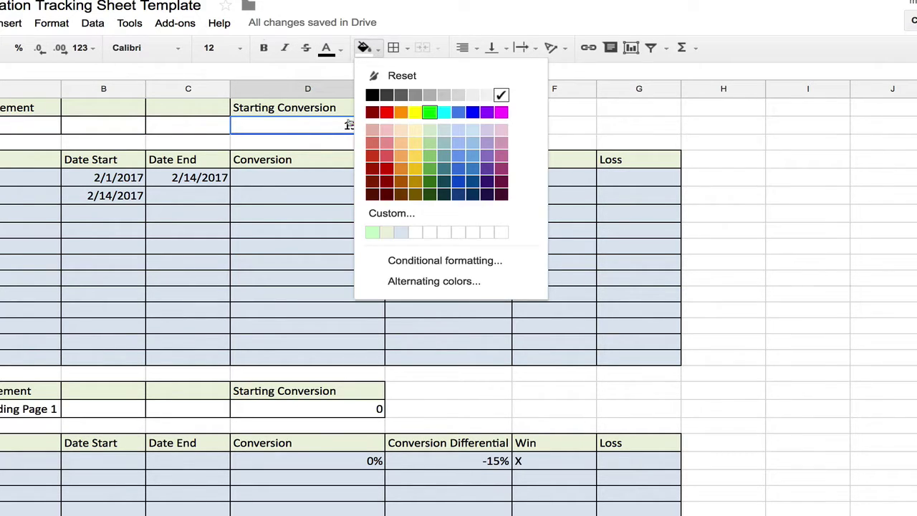
pyautogui.click(429, 112)
pyautogui.click(176, 124)
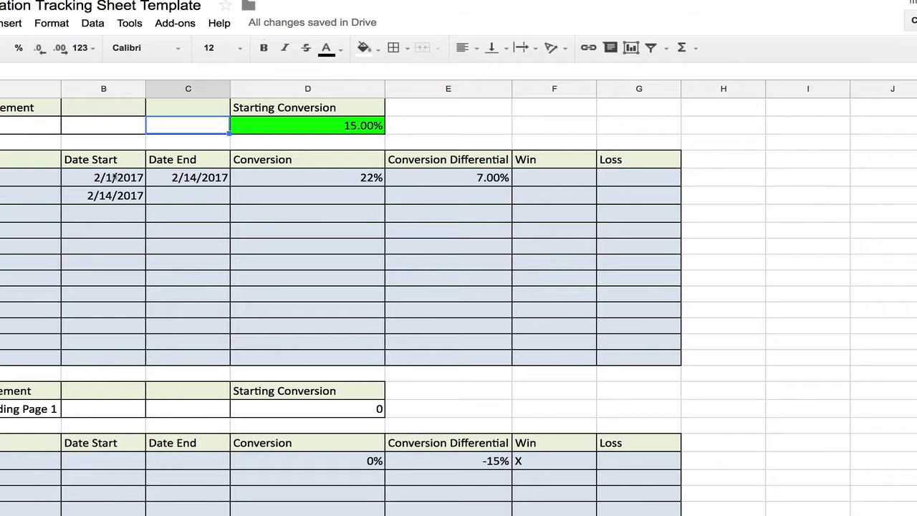
# Step: Check the first test's end date, conversion and conversion differential, and enter "Win" in its Win column
pyautogui.click(180, 177)
pyautogui.click(315, 178)
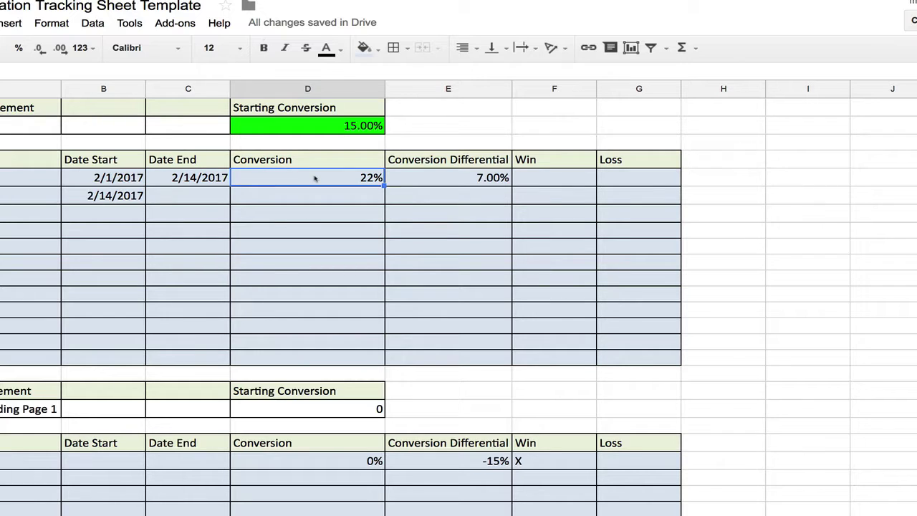
pyautogui.click(452, 181)
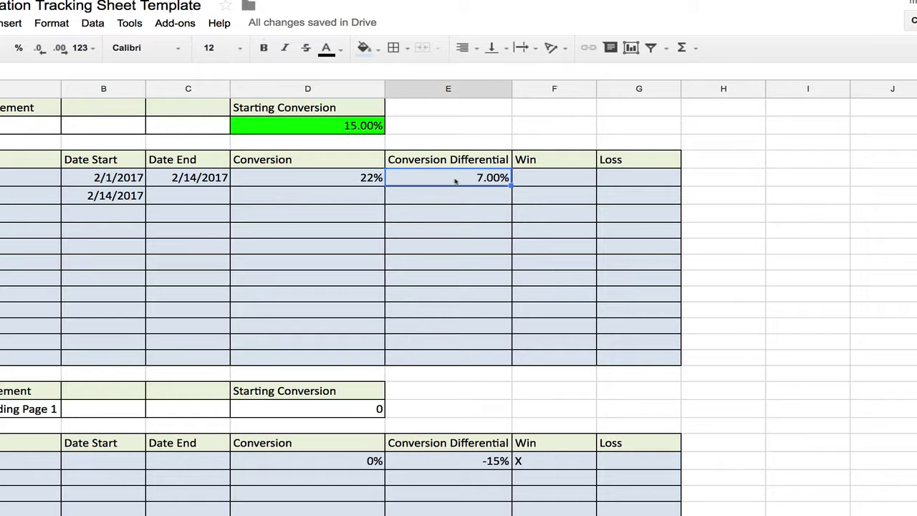
pyautogui.click(566, 183)
pyautogui.write('Win')
pyautogui.press('Return')
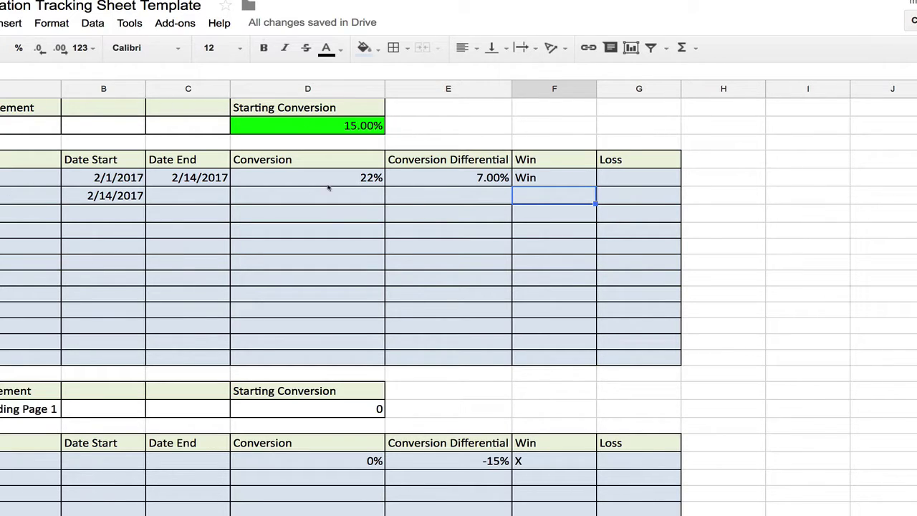
# Step: Review the results blocks from the first Starting Conversion value down through the Landing Page 3 block
pyautogui.click(58, 127)
pyautogui.click(322, 129)
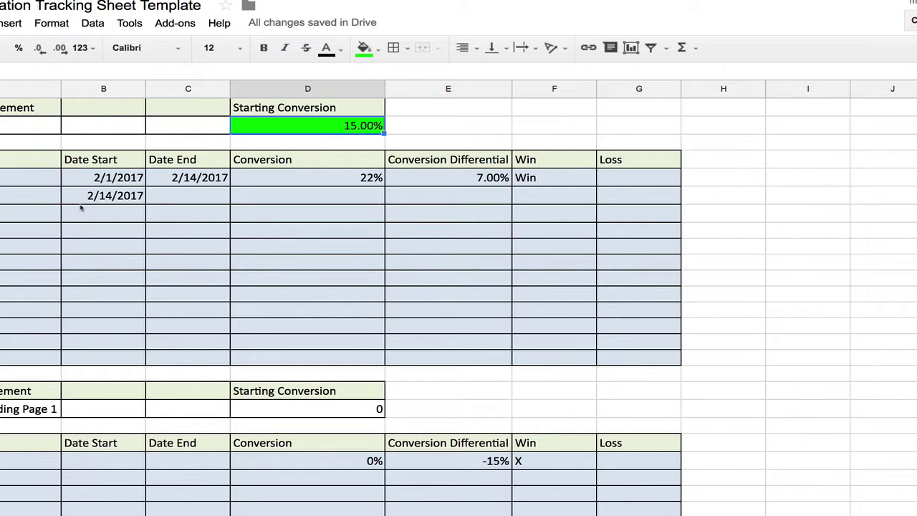
pyautogui.scroll(-1, 81, 208)
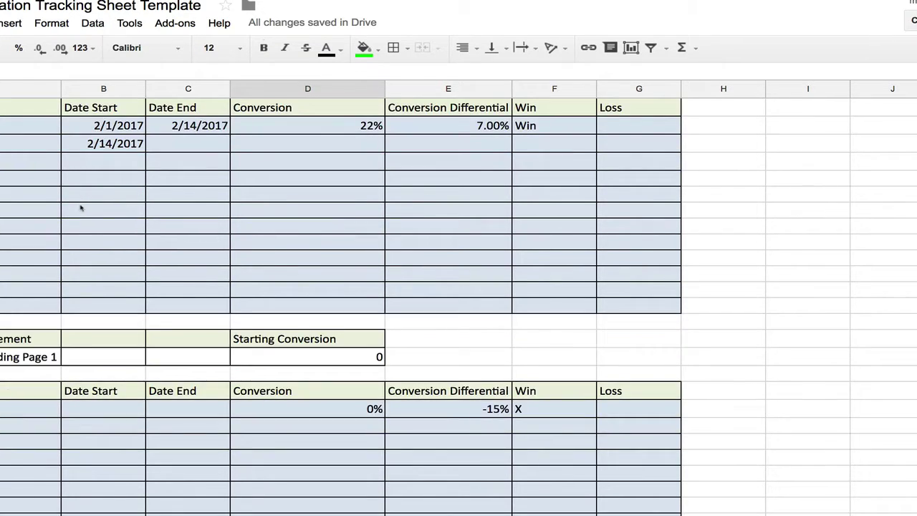
pyautogui.scroll(1, 80, 208)
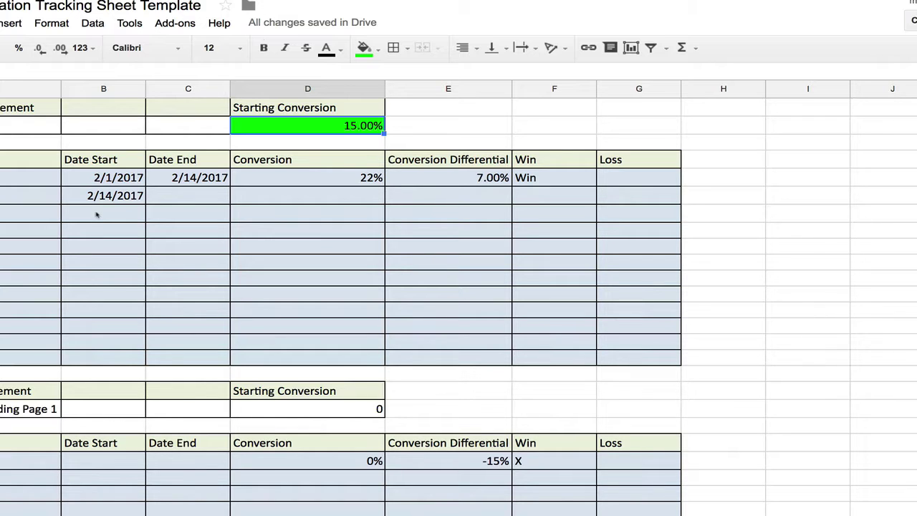
pyautogui.scroll(-2, 48, 237)
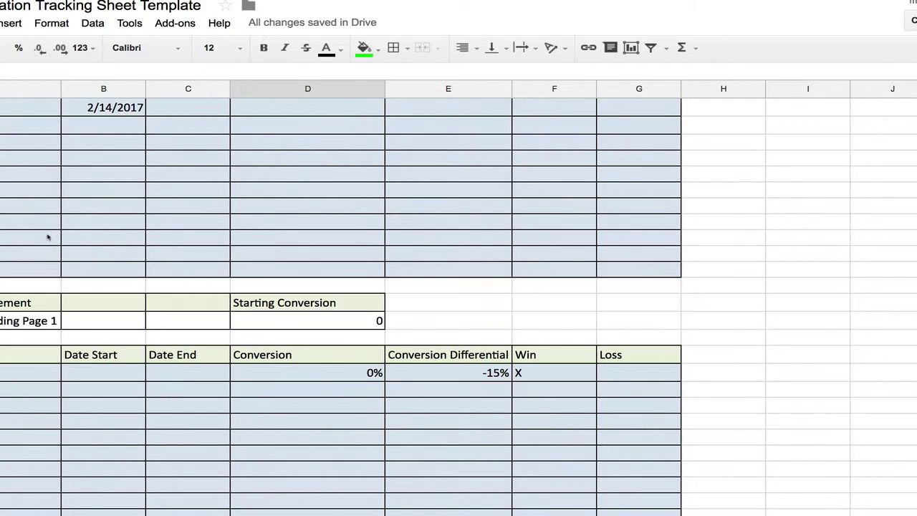
pyautogui.scroll(-5, 54, 322)
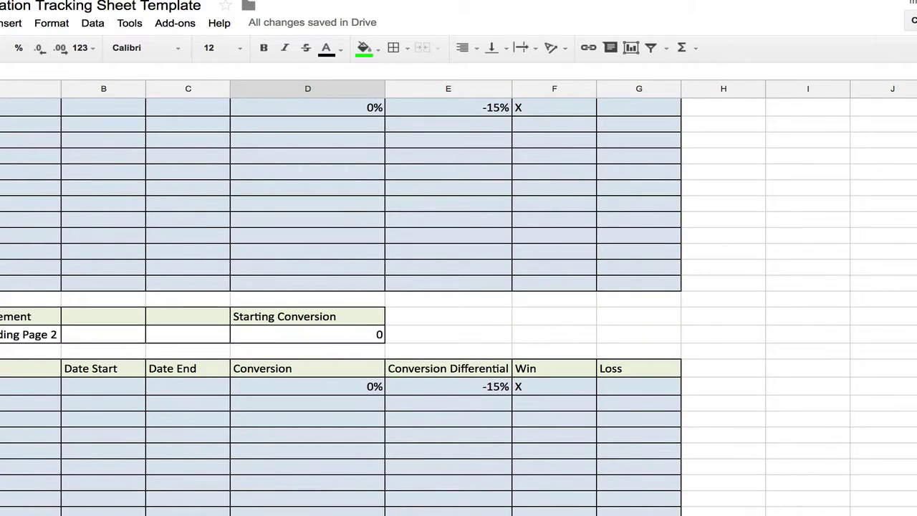
pyautogui.scroll(-6, 157, 323)
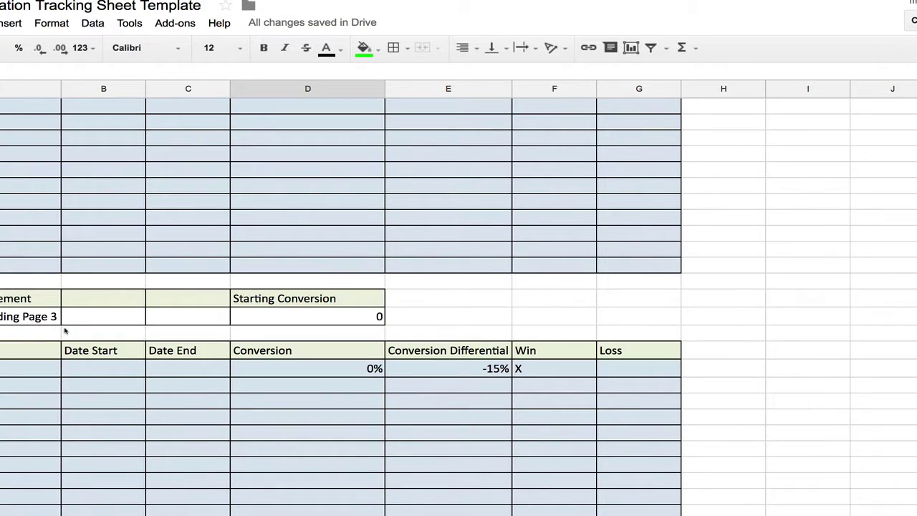
pyautogui.scroll(-3, 65, 331)
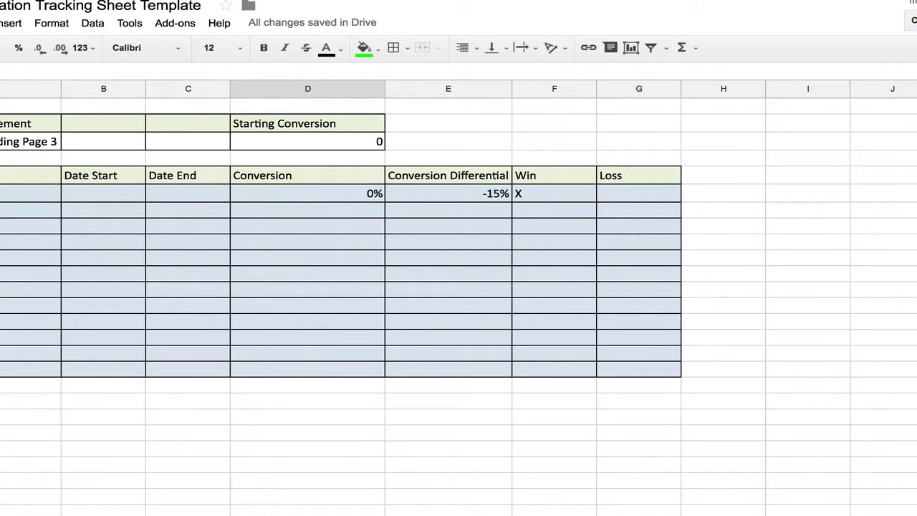
# Step: Copy all rows of the Landing Page 3 block, from its header to its last test row, and paste them below it
pyautogui.click(0, 123)
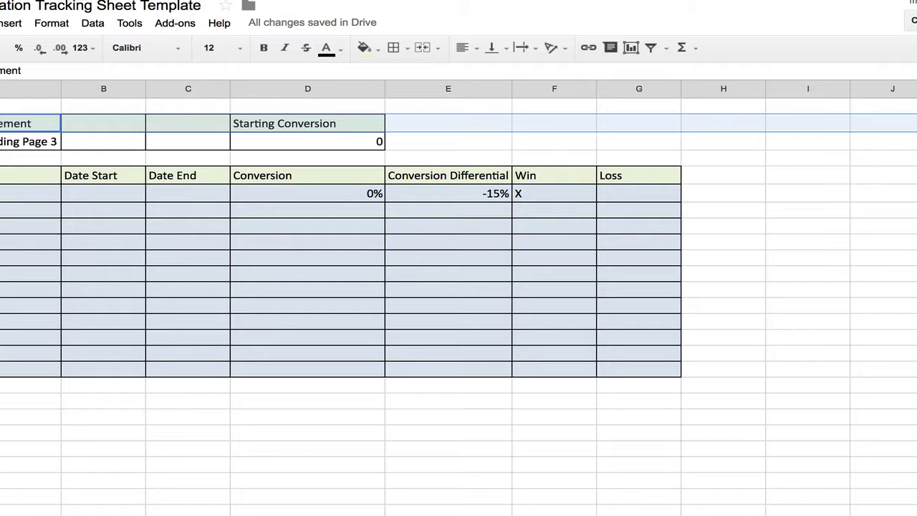
pyautogui.keyDown('shift'); pyautogui.click(0, 369); pyautogui.keyUp('shift')
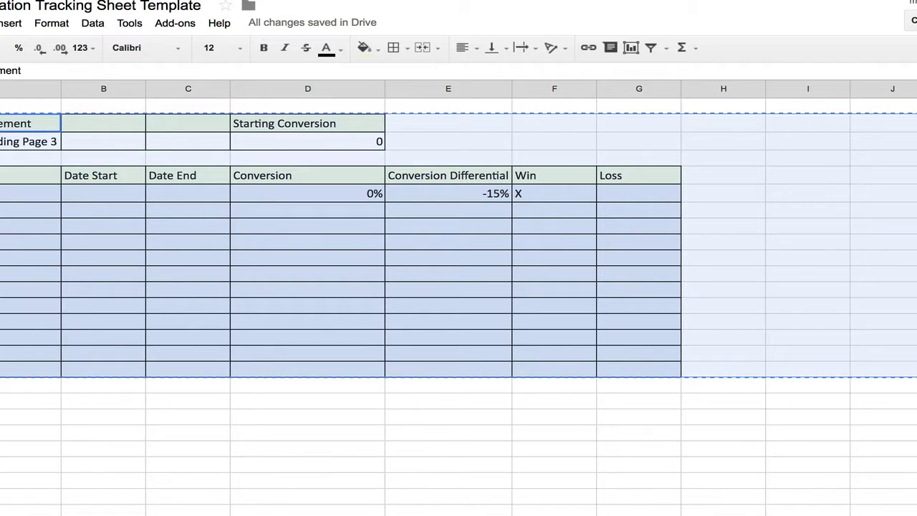
pyautogui.click(29, 403)
pyautogui.hotkey('ctrl', 'v')
# Step: Replace the page name in column A of the pasted block with a new one
pyautogui.click(55, 421)
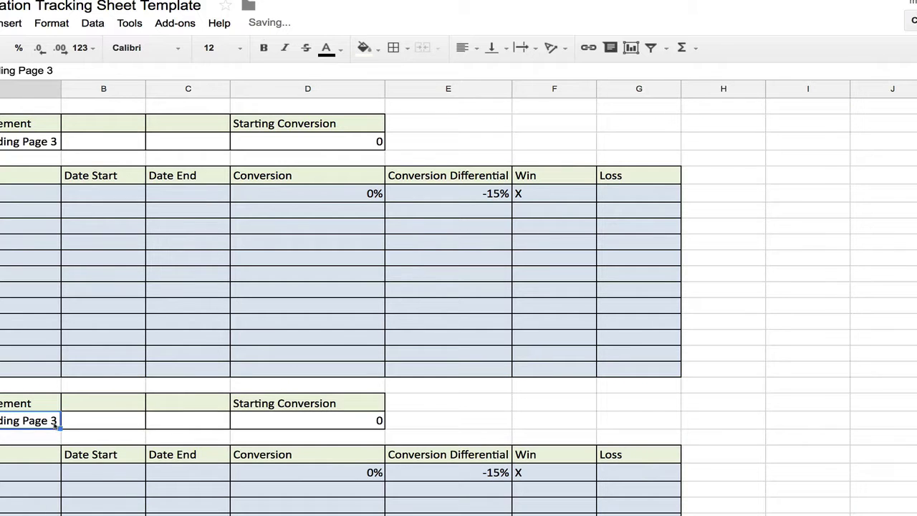
pyautogui.hotkey('shift', 'Right')
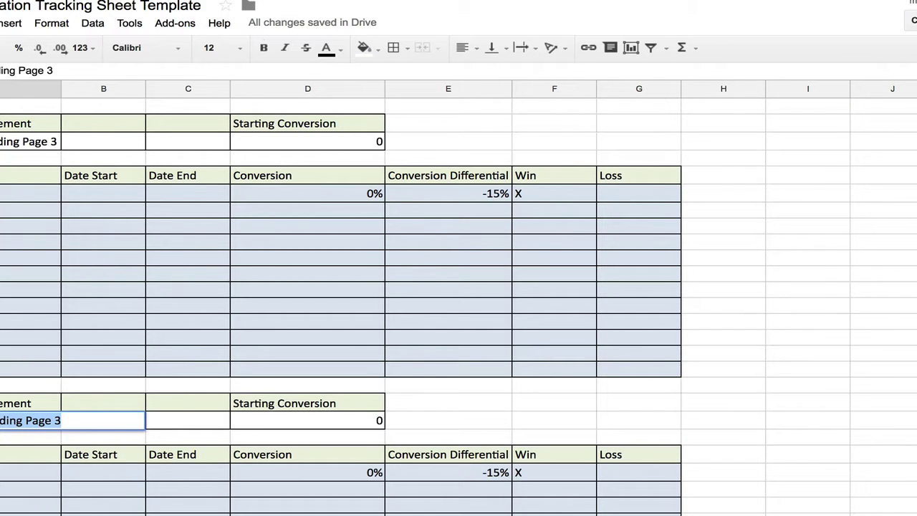
pyautogui.press('Delete')
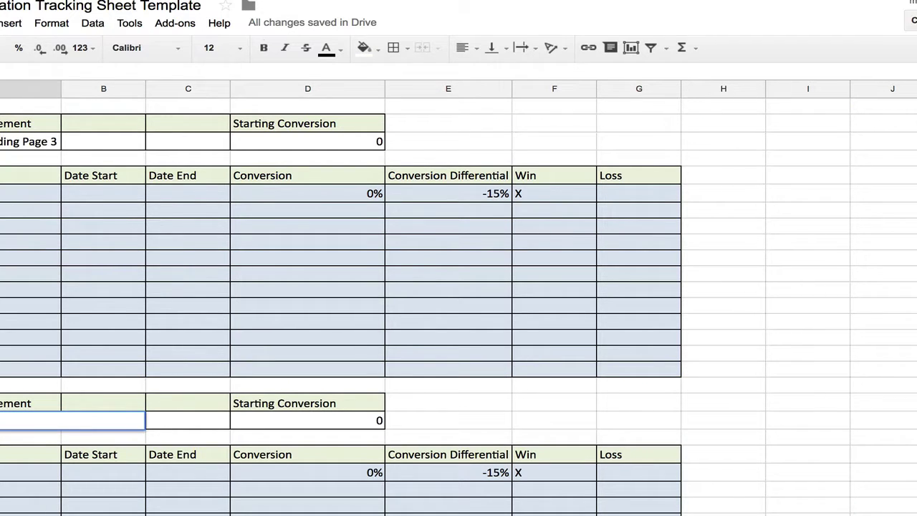
pyautogui.press('Tab')
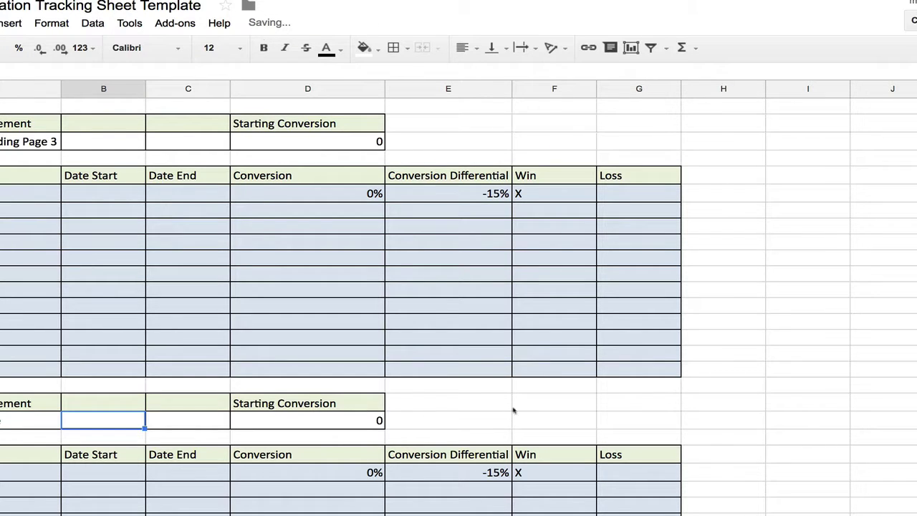
pyautogui.scroll(8, 484, 419)
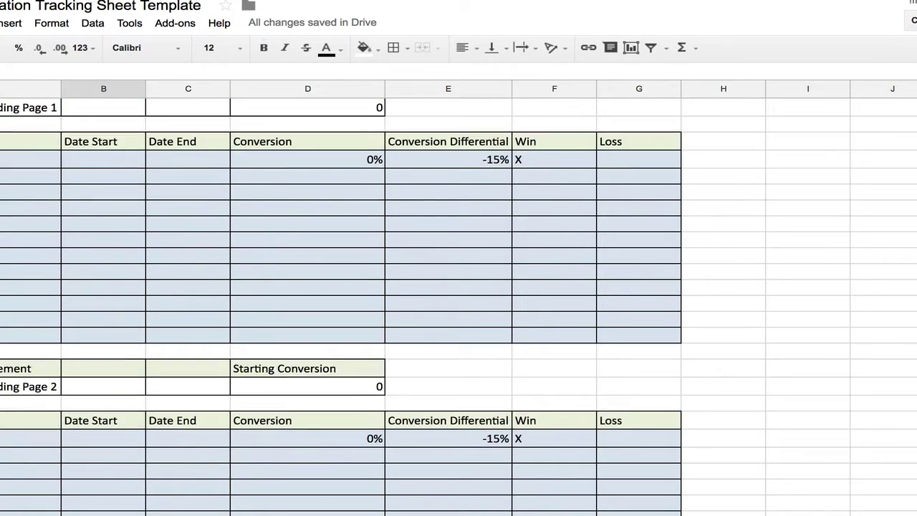
# Step: Open the sheet with the Target URL and Destination URL columns and inspect the data options and the first entry cells in columns A to C
pyautogui.click(452, 513)
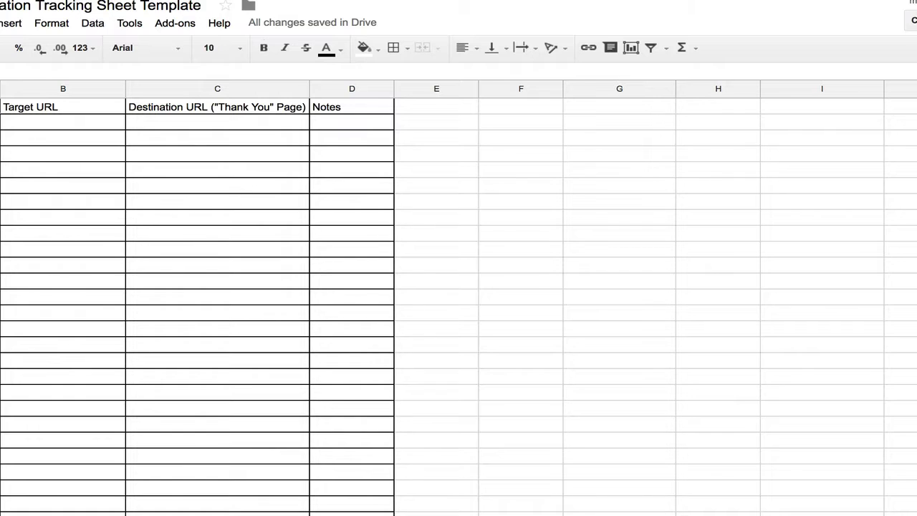
pyautogui.click(0, 122)
pyautogui.click(86, 24)
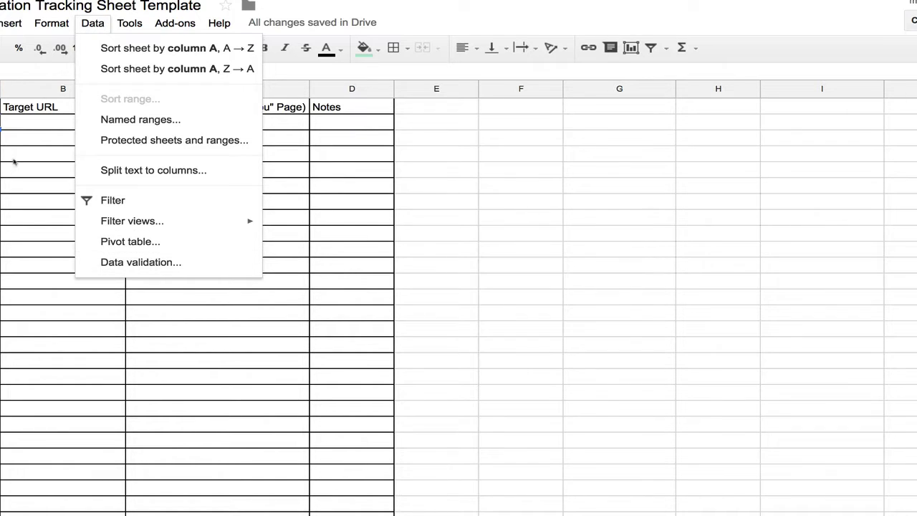
pyautogui.click(25, 139)
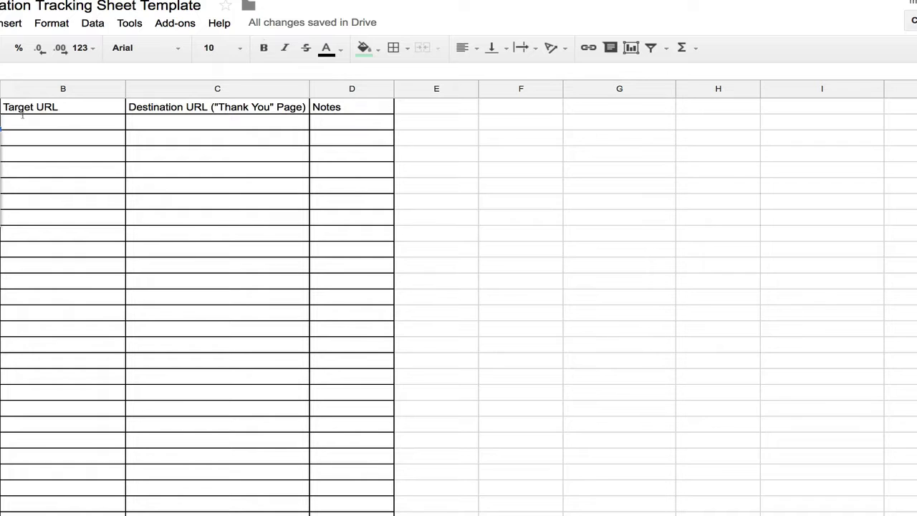
pyautogui.click(77, 122)
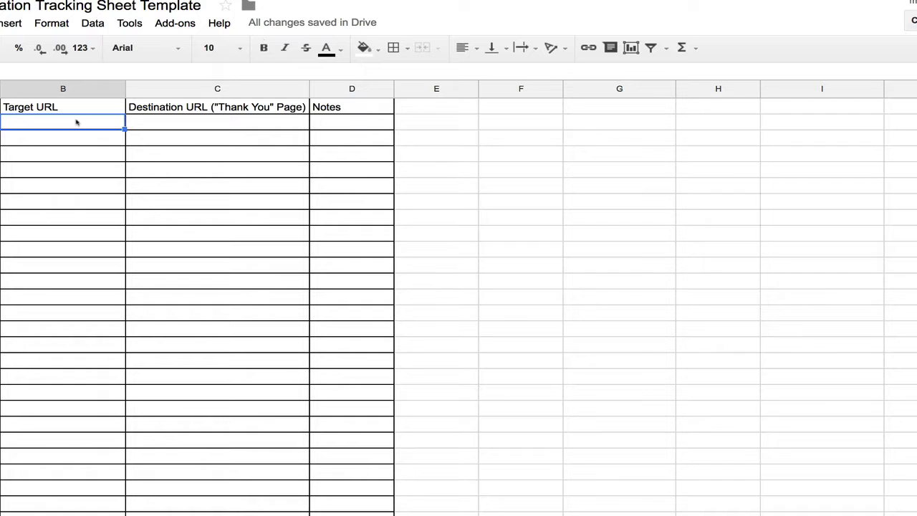
pyautogui.click(237, 126)
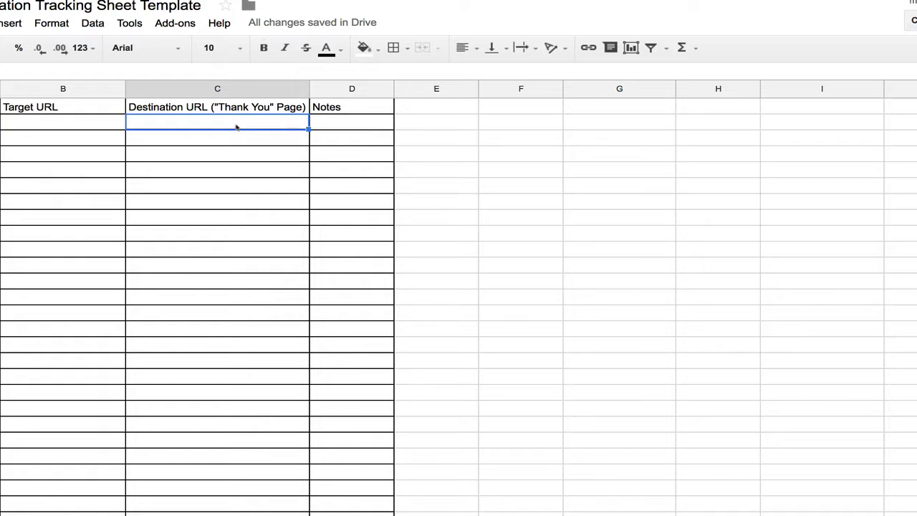
pyautogui.click(75, 133)
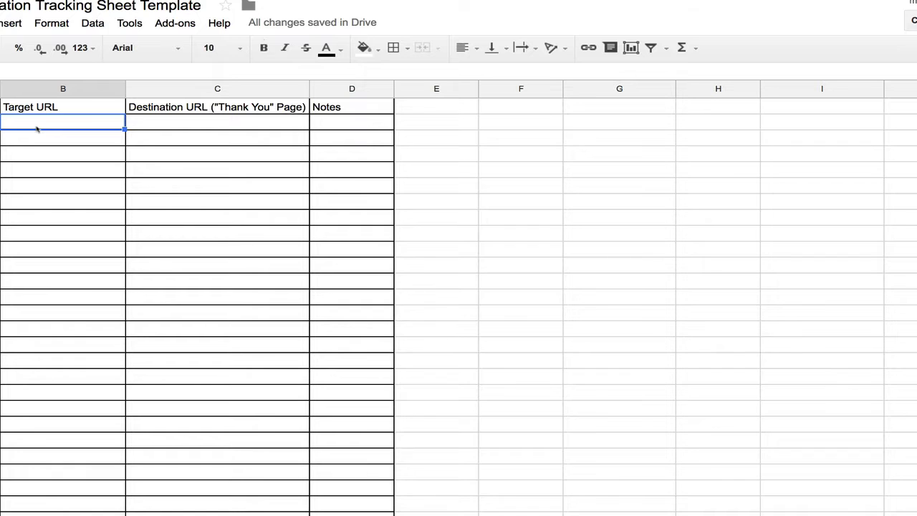
# Step: Pick an option from the list in cell A2, and inspect the Target URL and Destination URL cells in that row
pyautogui.click(0, 124)
pyautogui.click(1, 144)
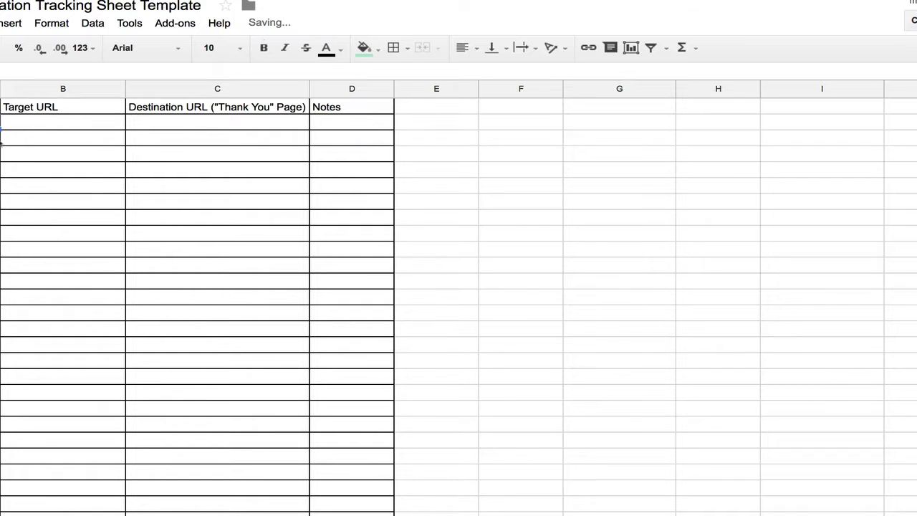
pyautogui.click(43, 127)
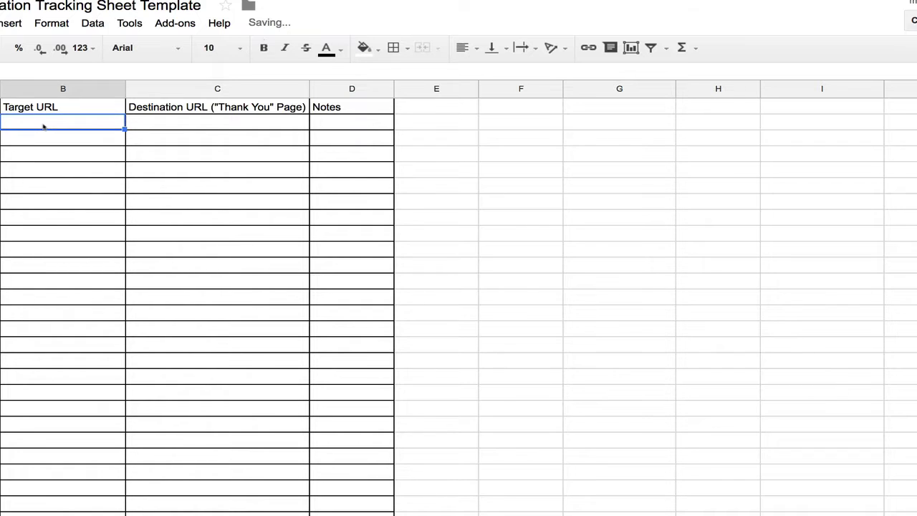
pyautogui.doubleClick(208, 120)
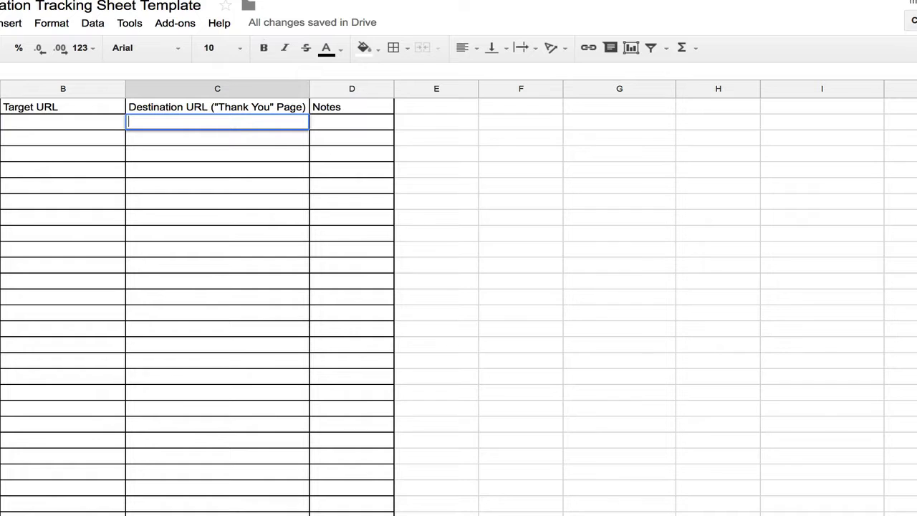
# Step: Open the Universal Parameters sheet, view its sheet options such as Duplicate, and inspect the Campaign Name and UTM Link columns
pyautogui.click(458, 514)
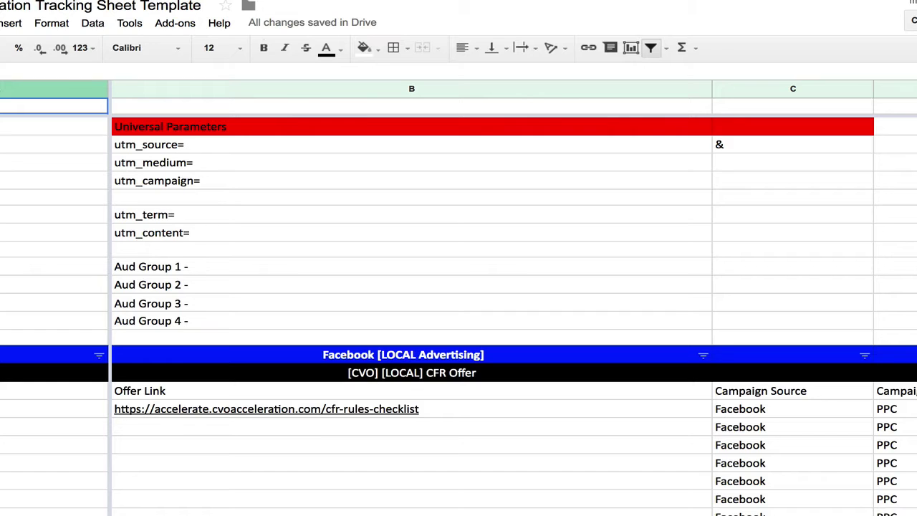
pyautogui.rightClick(481, 514)
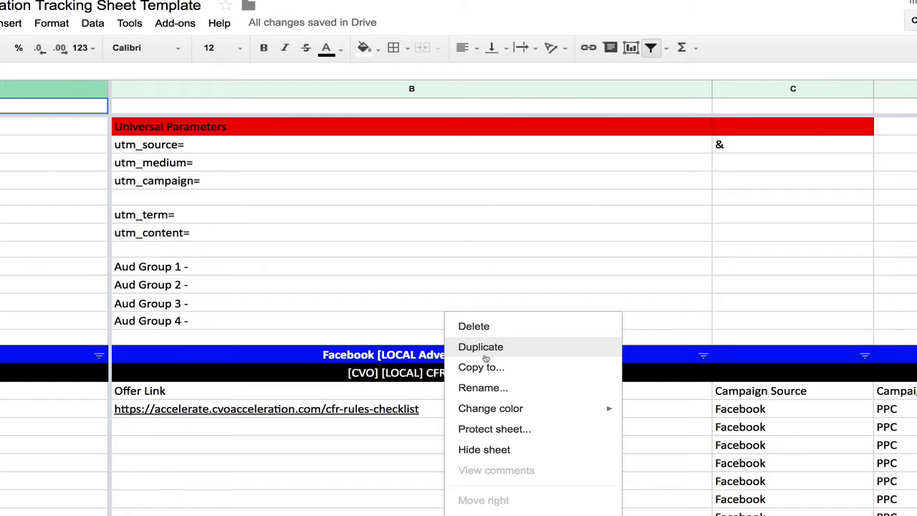
pyautogui.click(300, 285)
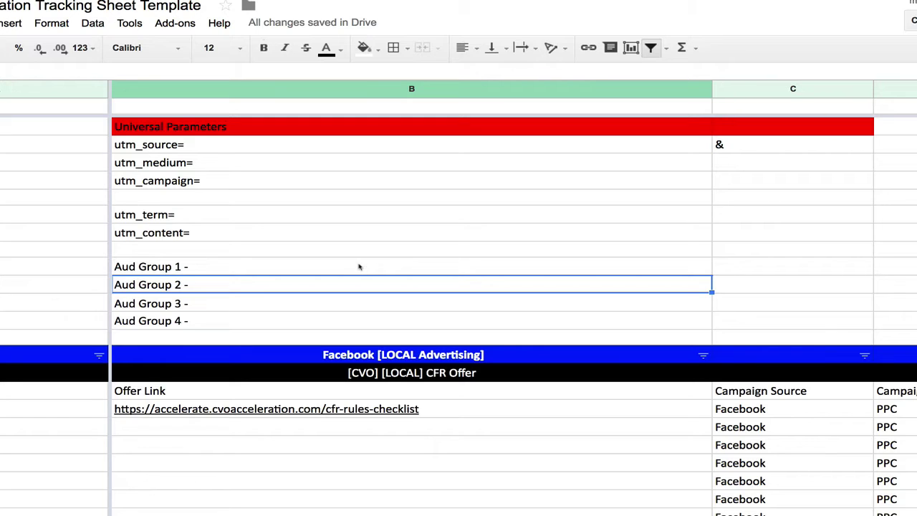
pyautogui.hscroll(10, 469, 421)
pyautogui.click(472, 428)
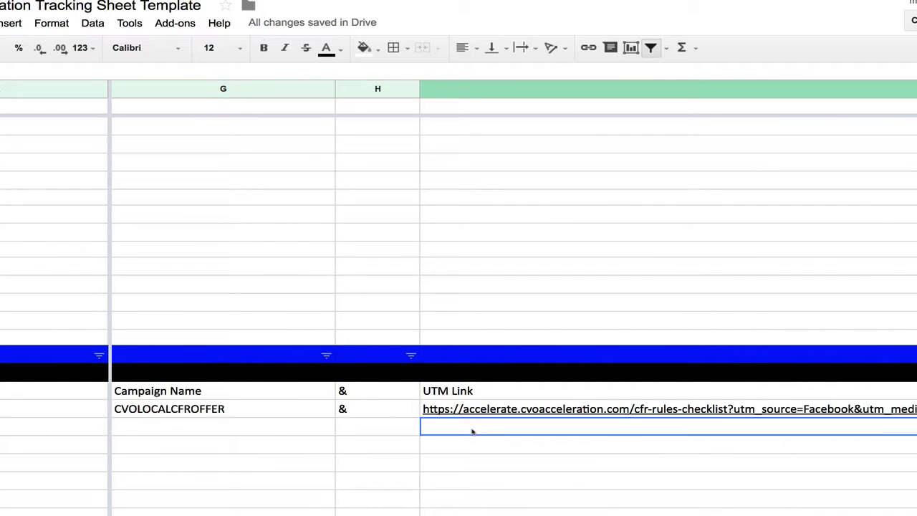
# Step: Inspect the [CVO] [LOCAL] CFR Offer heading above the Offer Link column, highlighting its text, and the column A cell of the first link row
pyautogui.hscroll(-10, 432, 425)
pyautogui.click(6, 414)
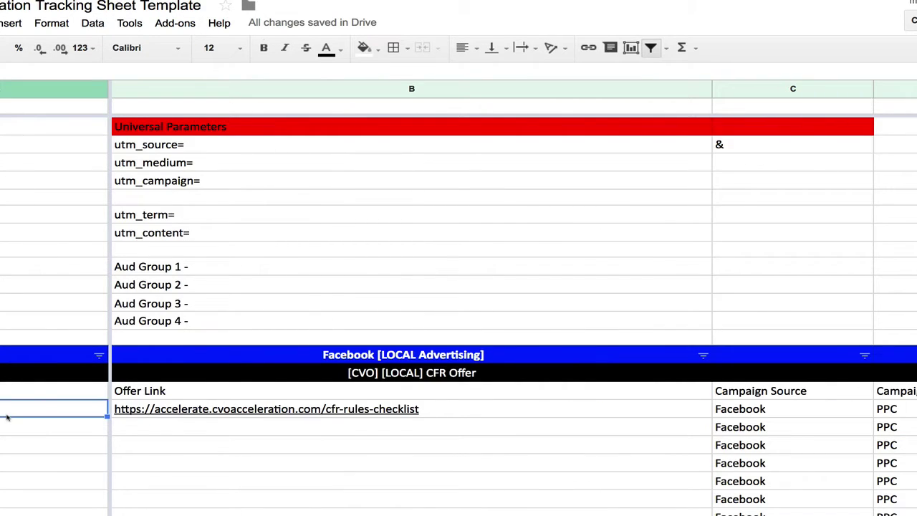
pyautogui.click(485, 377)
pyautogui.doubleClick(502, 378)
pyautogui.moveTo(478, 372); pyautogui.dragTo(338, 372)
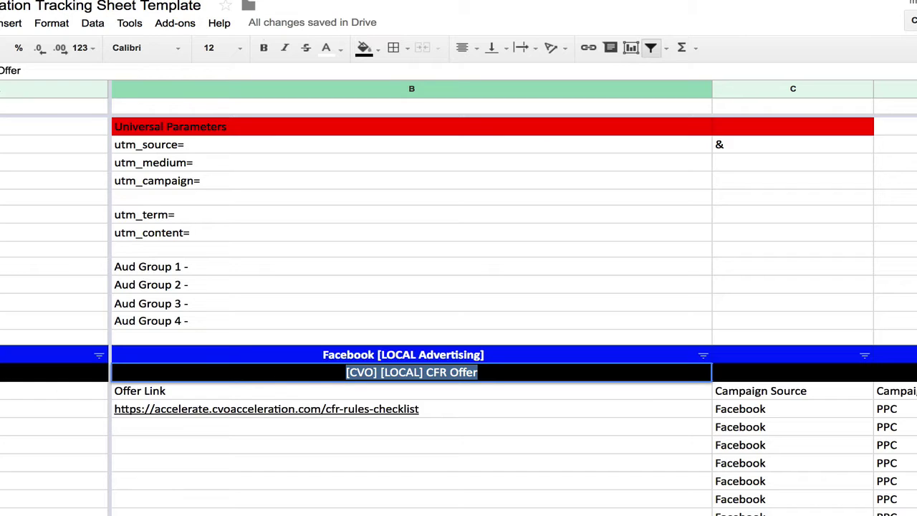
pyautogui.click(22, 409)
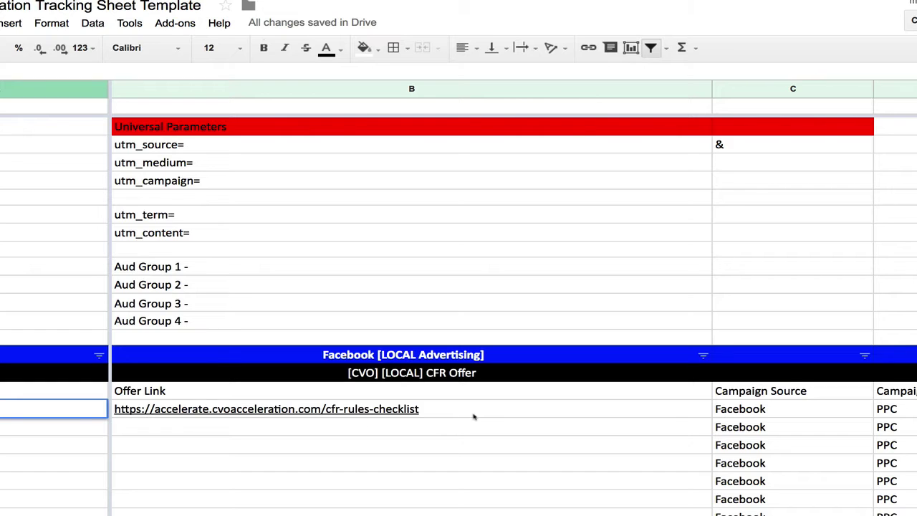
# Step: Inspect the Campaign Source, Campaign Medium and Ad Set (Campaign Term) cells in the first link row
pyautogui.hscroll(3, 466, 420)
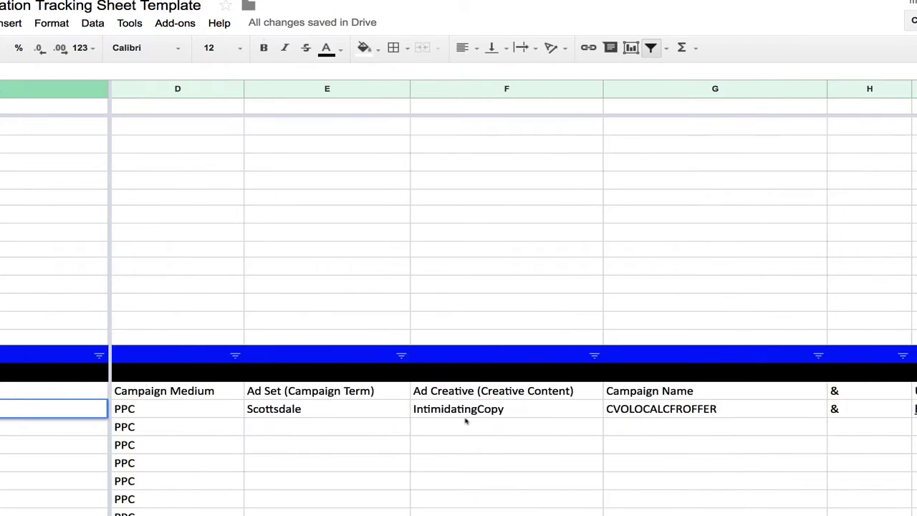
pyautogui.hscroll(-1, 293, 414)
pyautogui.click(233, 414)
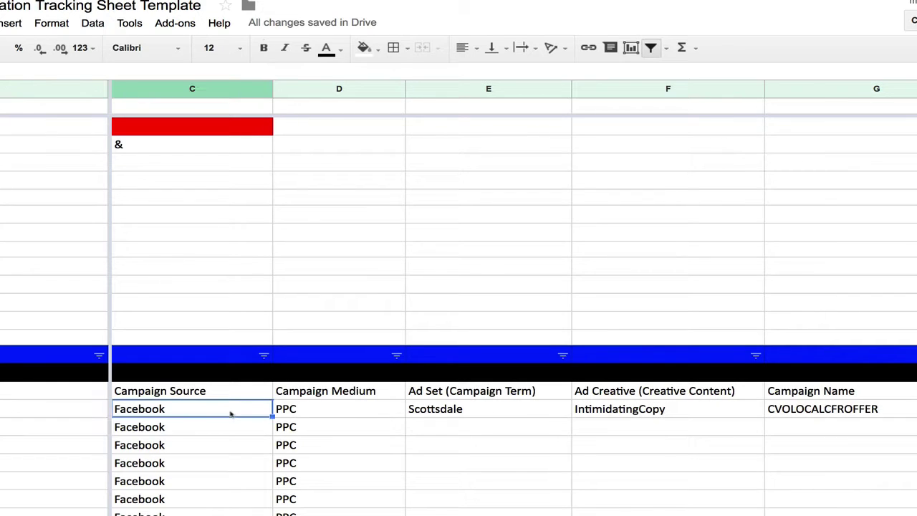
pyautogui.click(355, 413)
pyautogui.hscroll(1, 345, 413)
pyautogui.click(334, 414)
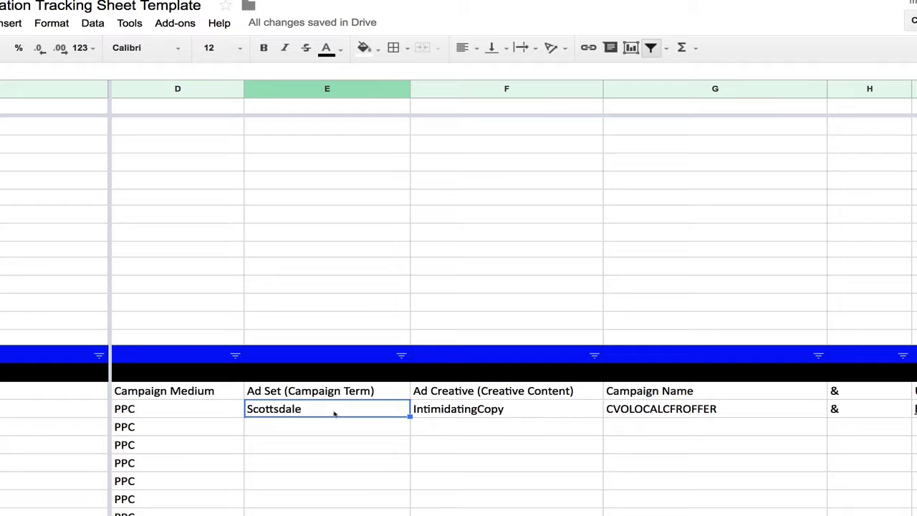
# Step: Inspect the Ad Creative (Creative Content) cell in the first link row and highlight its text
pyautogui.click(496, 409)
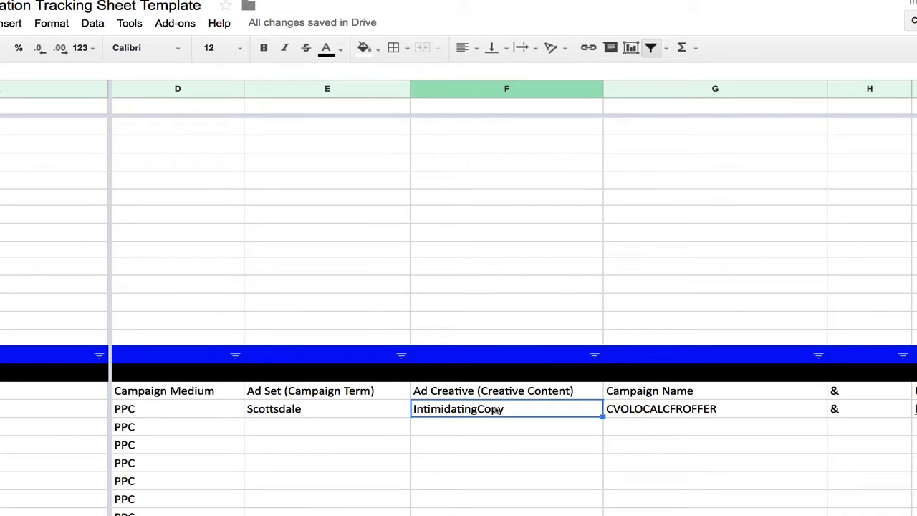
pyautogui.hscroll(1, 496, 410)
pyautogui.doubleClick(407, 407)
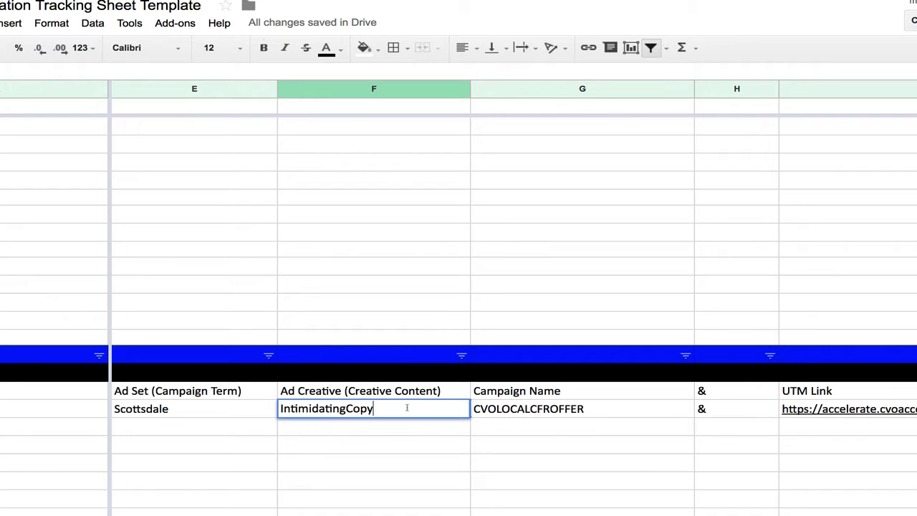
pyautogui.moveTo(407, 407); pyautogui.dragTo(280, 408)
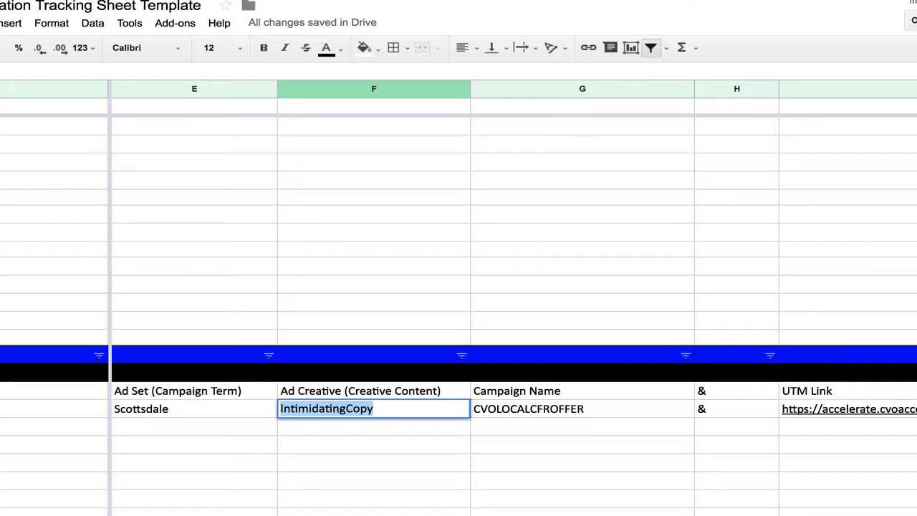
# Step: Open the Campaign Name cell in the first link row and compare its text with the offer heading in column B
pyautogui.click(539, 412)
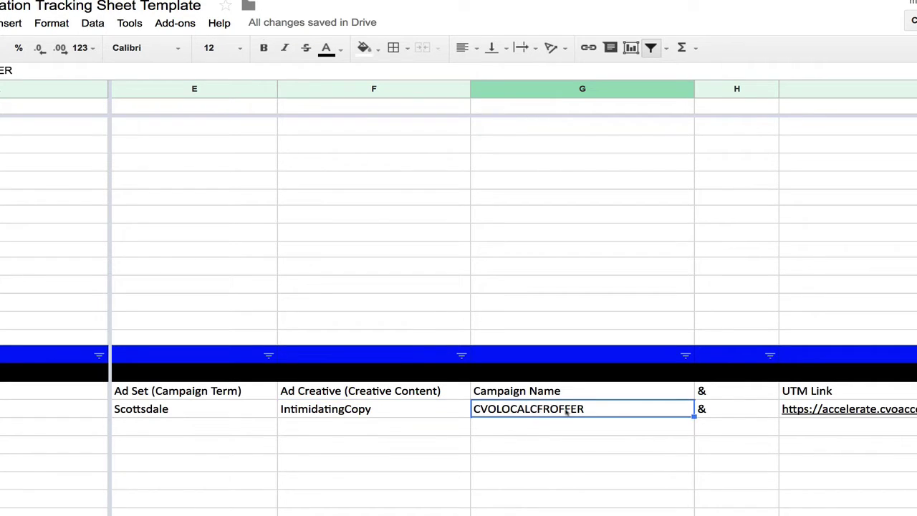
pyautogui.doubleClick(594, 409)
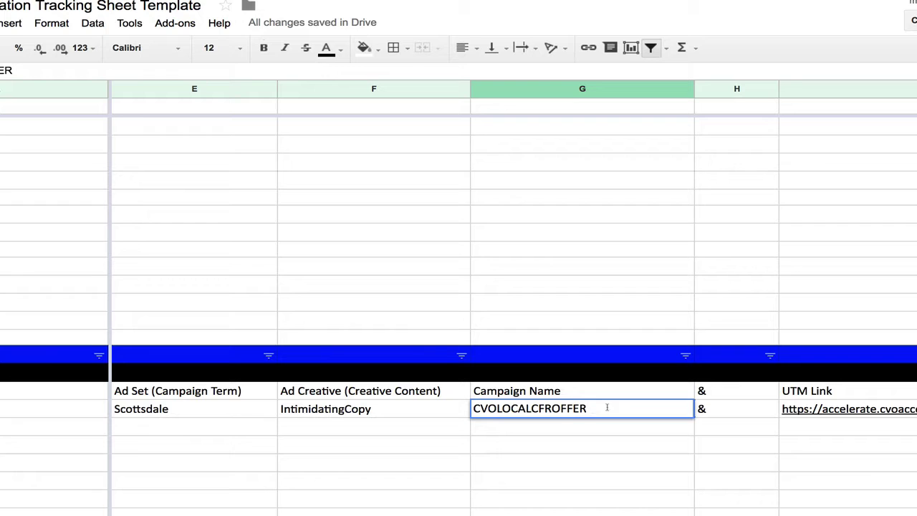
pyautogui.hscroll(-4, 466, 376)
pyautogui.hscroll(-5, 402, 377)
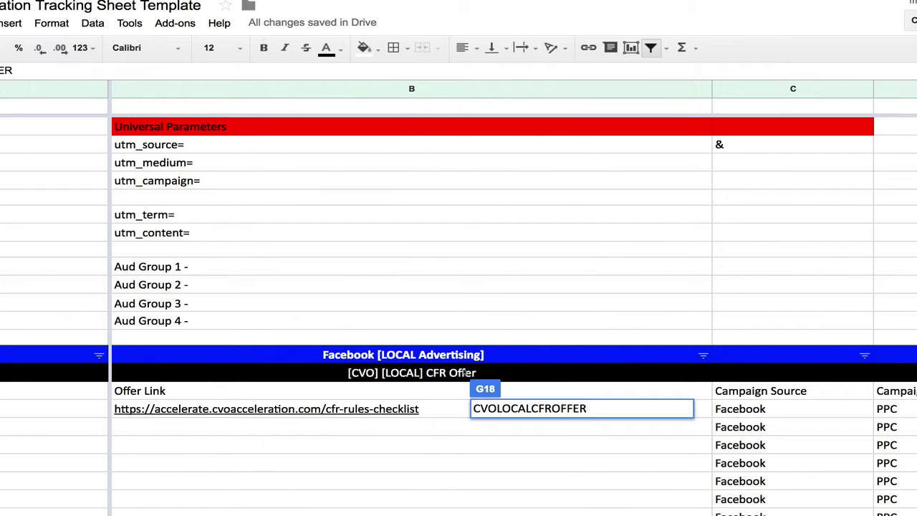
pyautogui.hscroll(10, 402, 378)
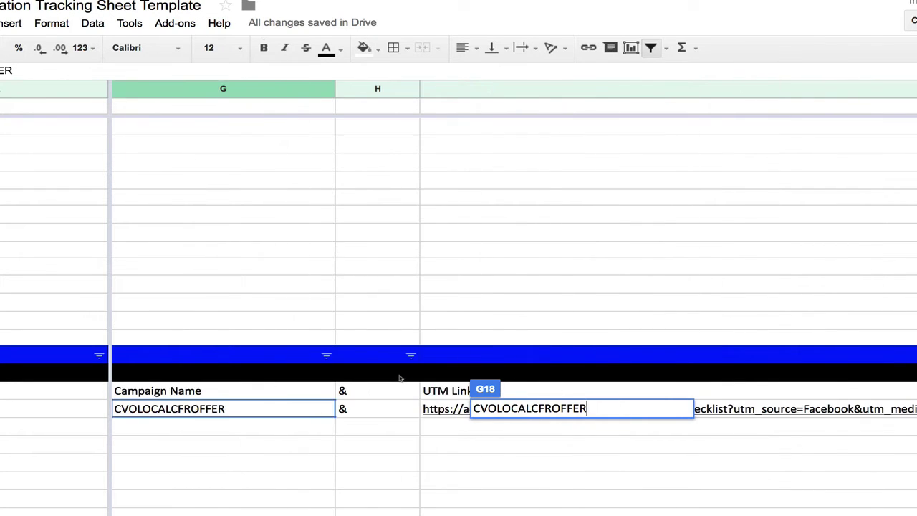
# Step: Inspect the & separator cell and the assembled UTM Link in the first link row, showing the link's preview
pyautogui.click(360, 428)
pyautogui.click(366, 409)
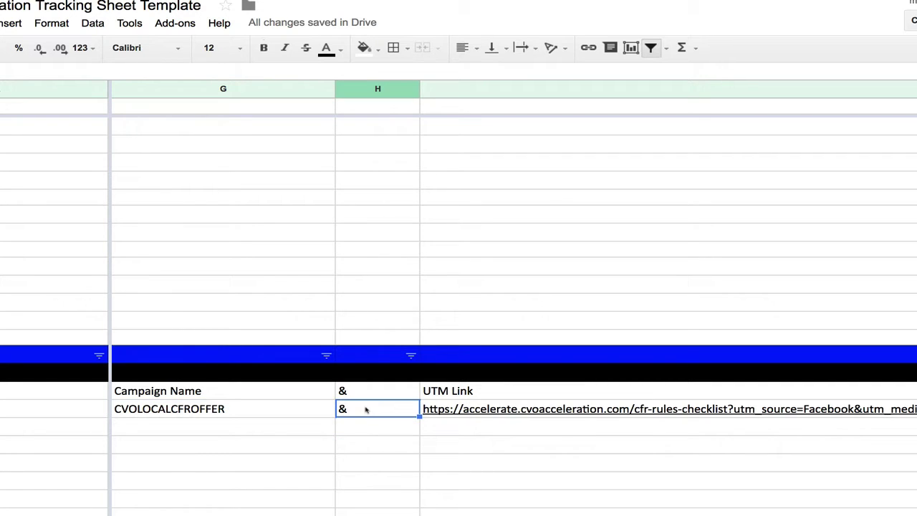
pyautogui.hscroll(5, 366, 409)
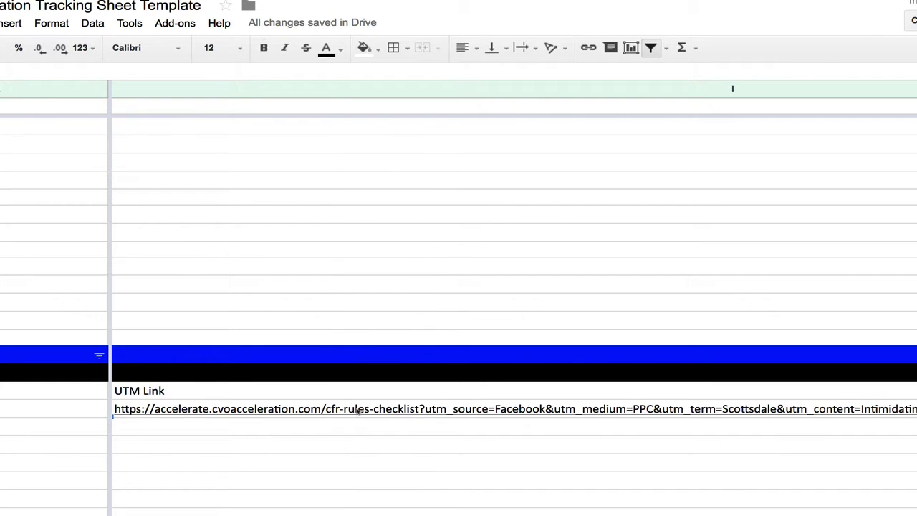
pyautogui.click(357, 411)
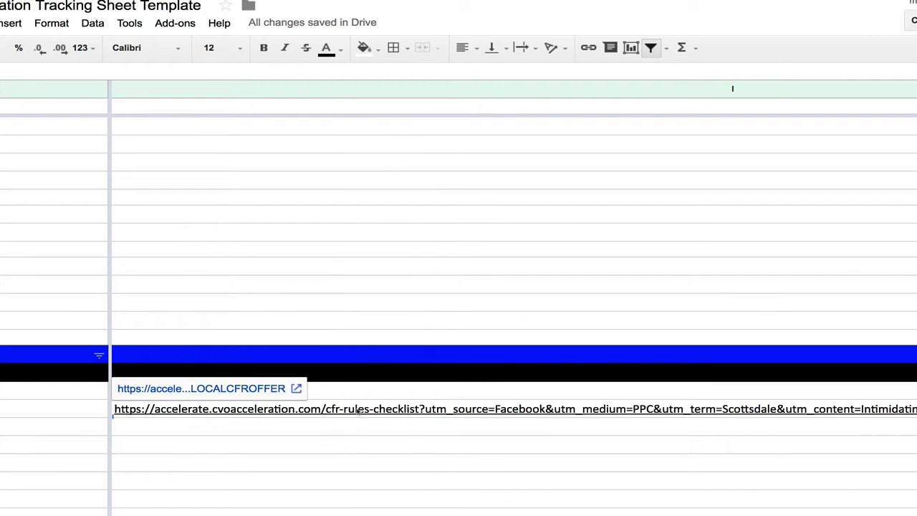